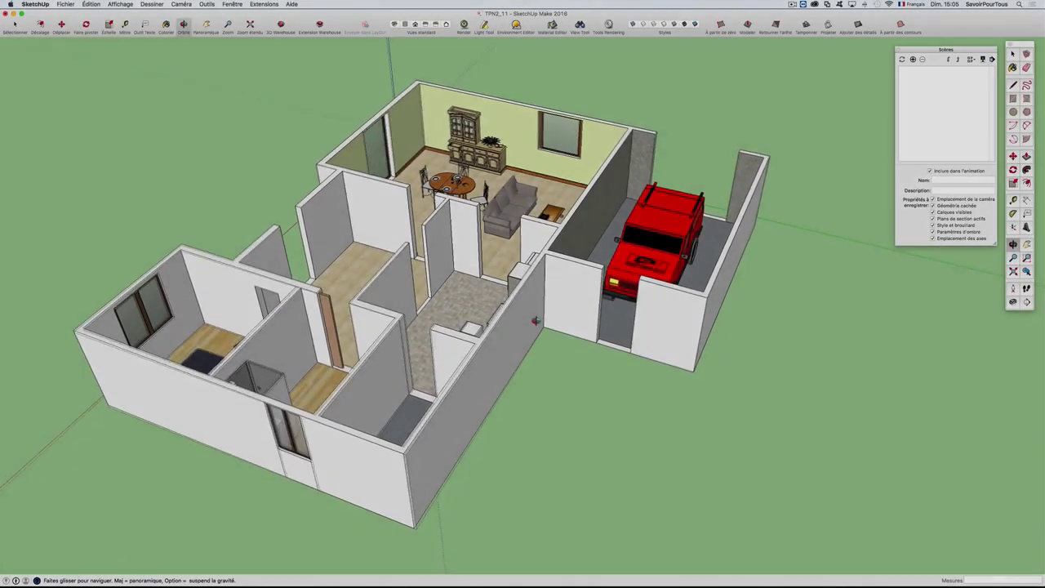
Orbit the apartment model to a more frontal 3D view.
{"action": "mouse_move", "coordinate": [535, 321]}
{"action": "left_mouse_down"}
{"action": "mouse_move", "coordinate": [423, 334]}
{"action": "mouse_move", "coordinate": [593, 320]}
{"action": "mouse_move", "coordinate": [557, 313]}
{"action": "left_mouse_up"}
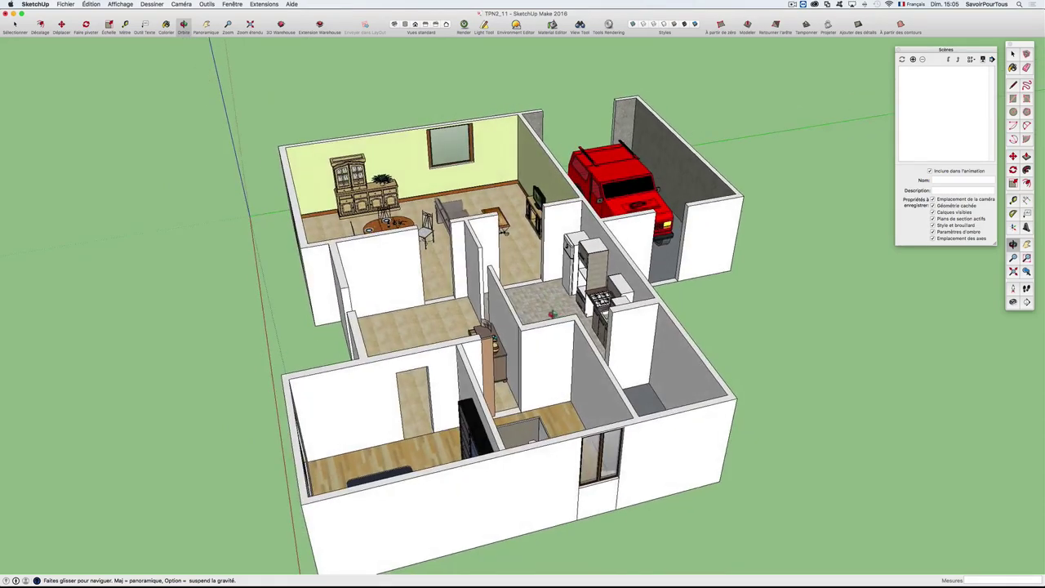
Show the Scènes panel from the Fenêtre menu and move it further left.
{"action": "left_click", "coordinate": [183, 4]}
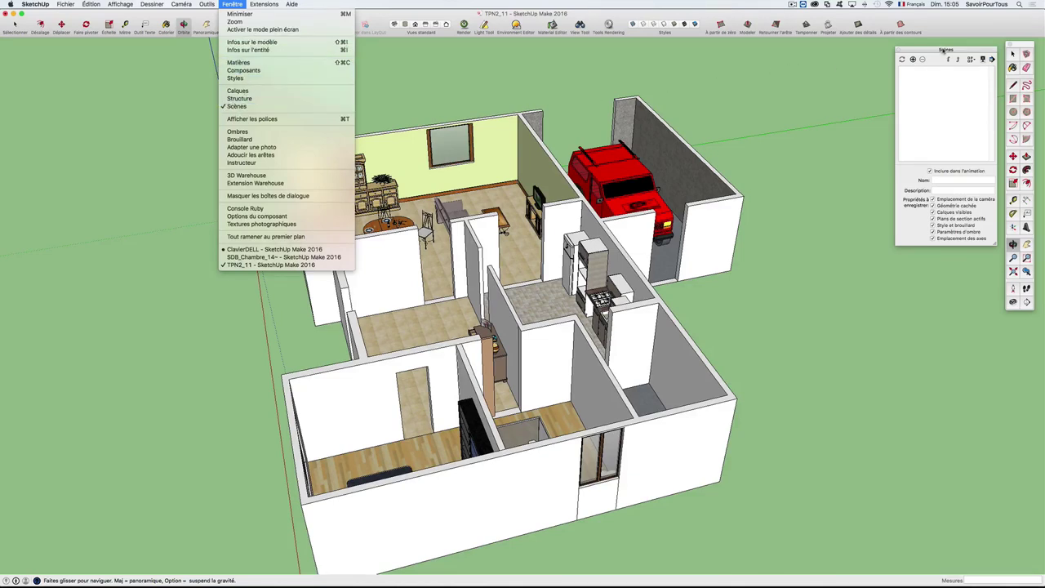
{"action": "left_click", "coordinate": [911, 52]}
{"action": "left_click_drag", "start_coordinate": [921, 49], "coordinate": [834, 54]}
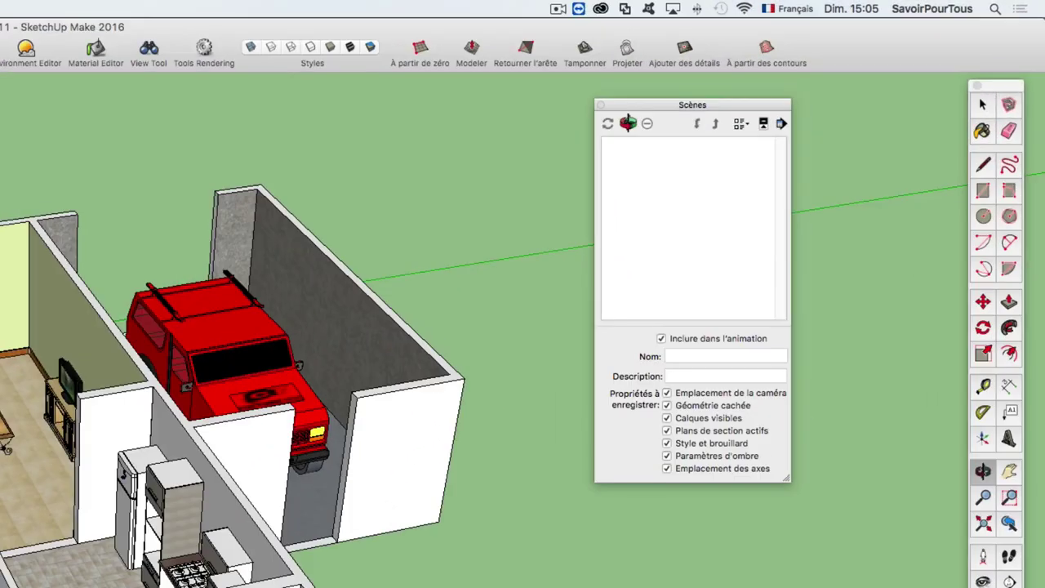
Add a scene from the current perspective and rename it 'Vue 1'.
{"action": "left_click", "coordinate": [628, 124]}
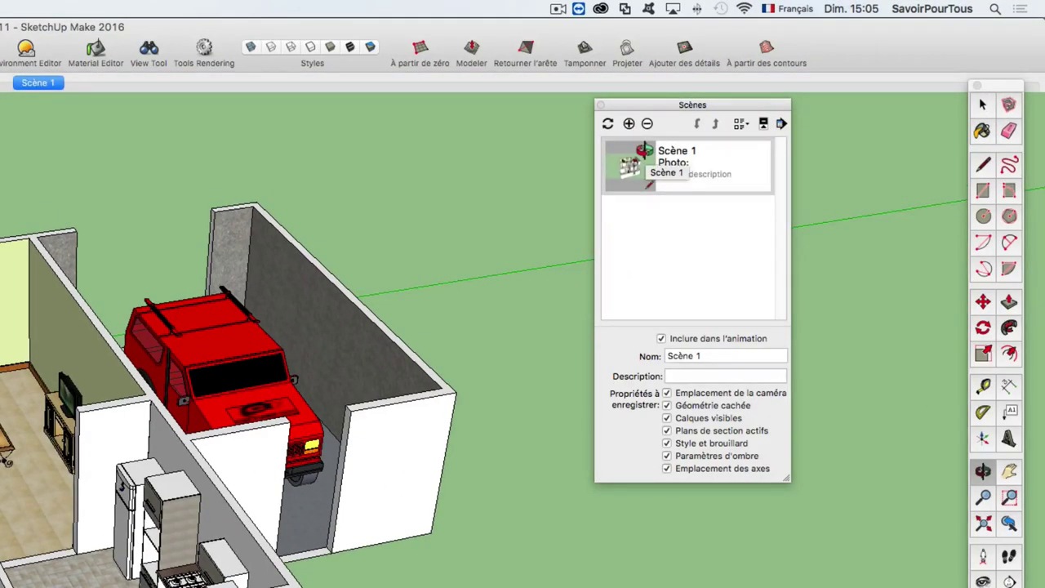
{"action": "left_click", "coordinate": [713, 356]}
{"action": "left_click_drag", "start_coordinate": [705, 355], "coordinate": [631, 351]}
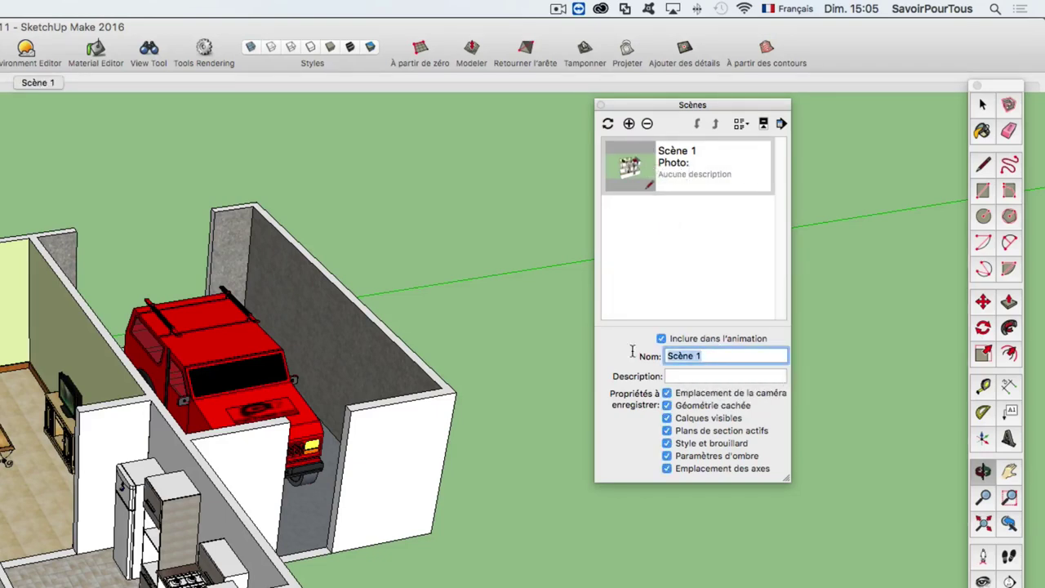
{"action": "type", "text": "V"}
{"action": "type", "text": "ue 1"}
{"action": "left_click", "coordinate": [678, 375]}
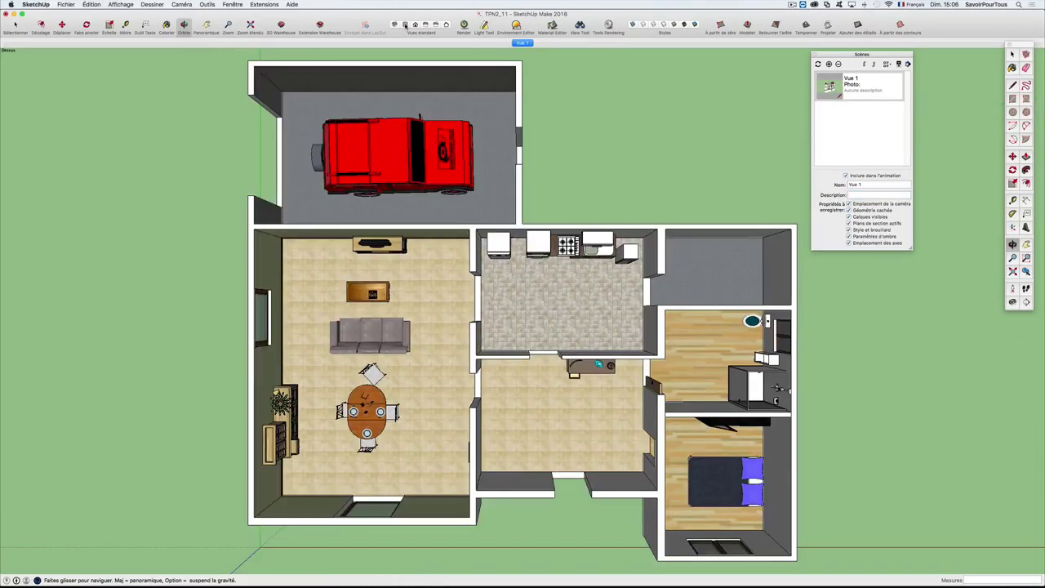
Add Scène 2 from the top plan view, then test the Vue 1 and Scène 2 tabs.
{"action": "left_click", "coordinate": [829, 64]}
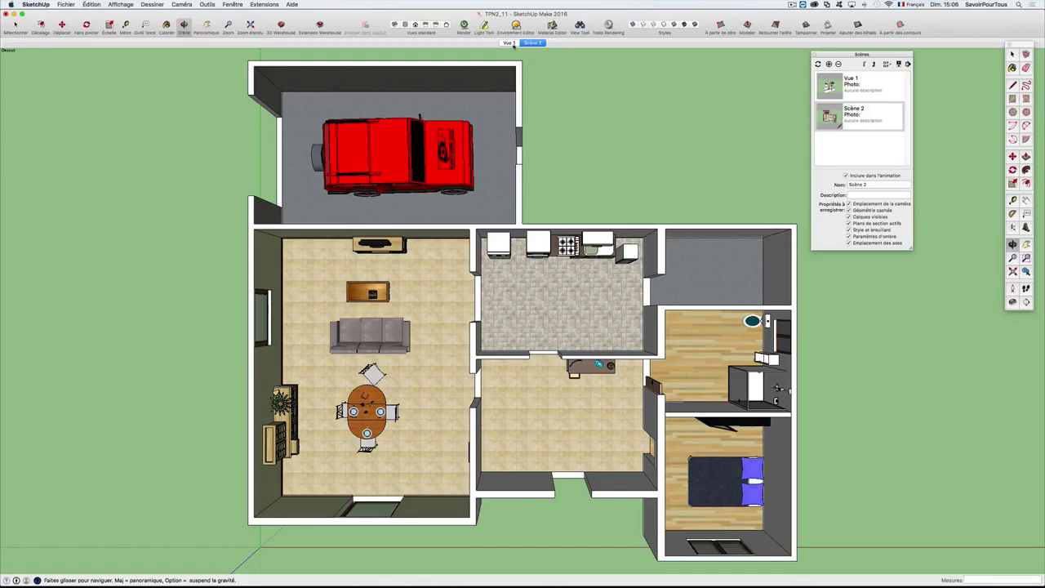
{"action": "left_click", "coordinate": [509, 43]}
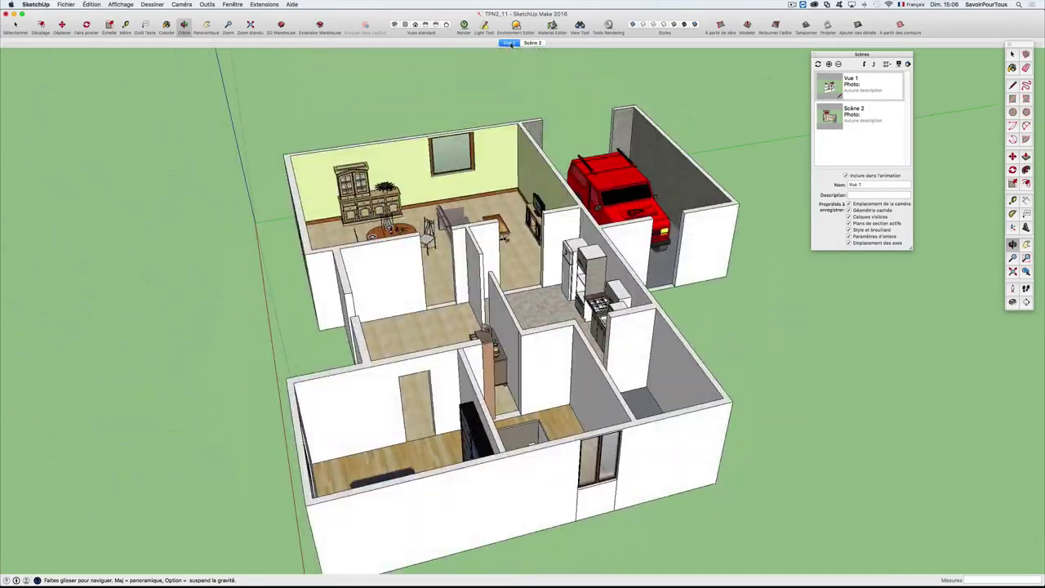
{"action": "left_click", "coordinate": [531, 42]}
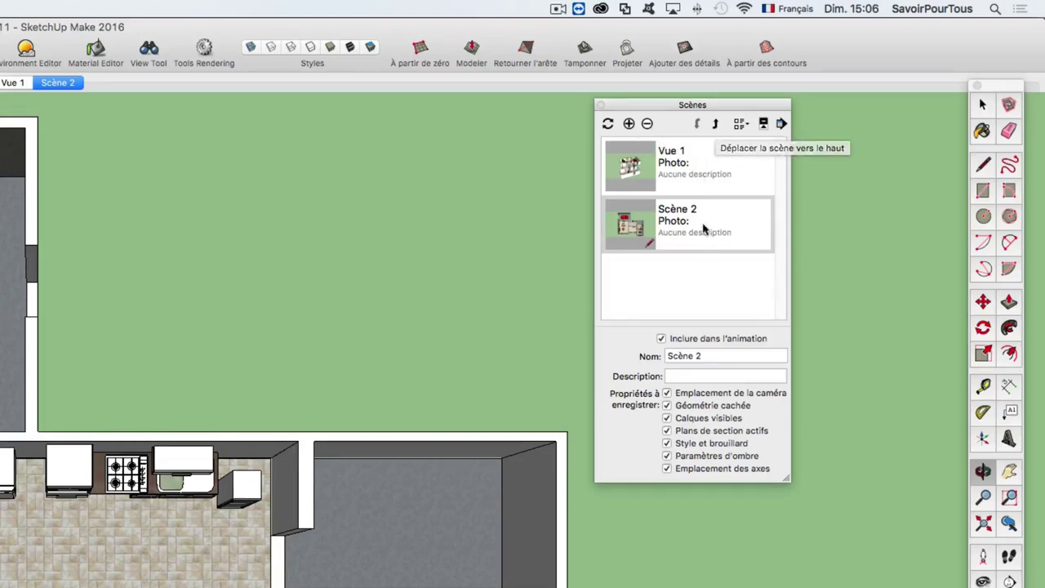
Move Scène 2 above Vue 1, try small and large thumbnails, then return to details view.
{"action": "left_click", "coordinate": [717, 124]}
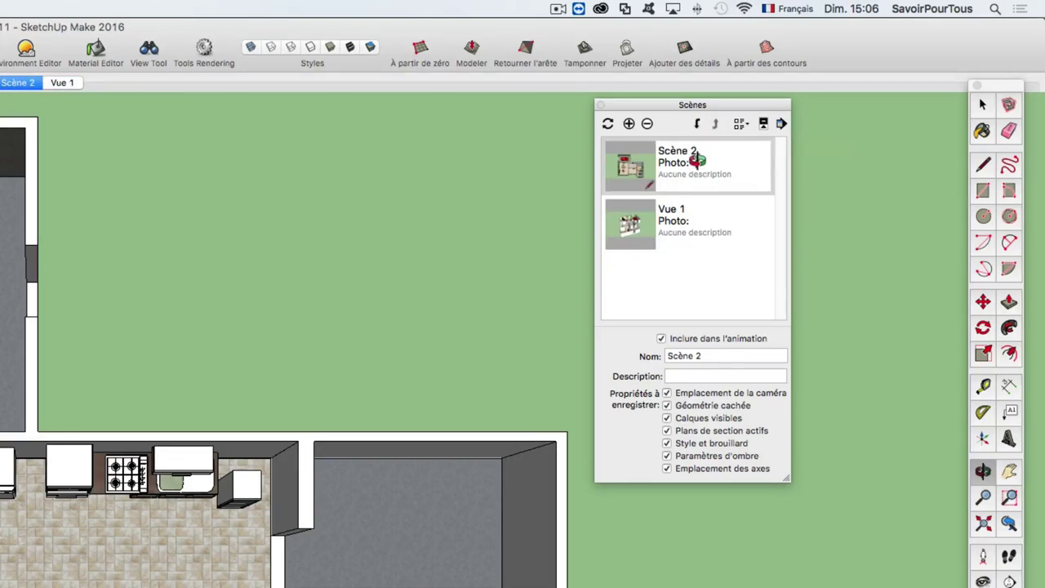
{"action": "left_click", "coordinate": [739, 123]}
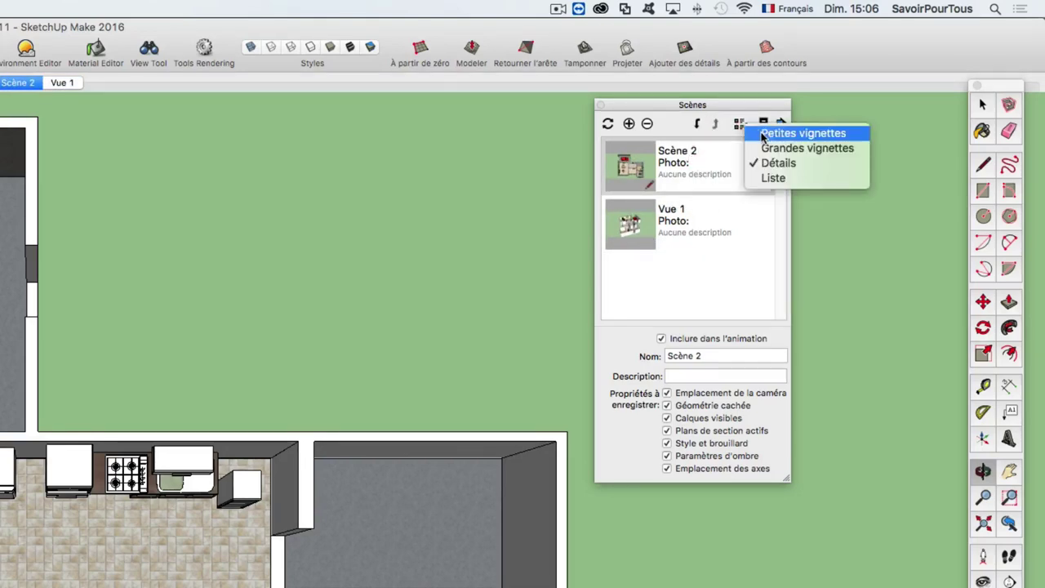
{"action": "left_click", "coordinate": [763, 135]}
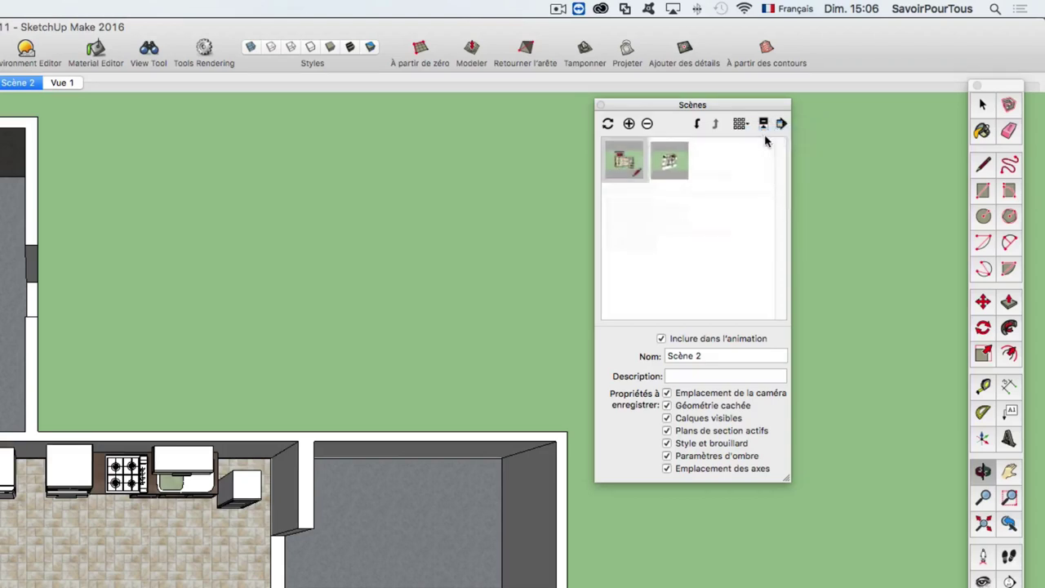
{"action": "left_click", "coordinate": [745, 124]}
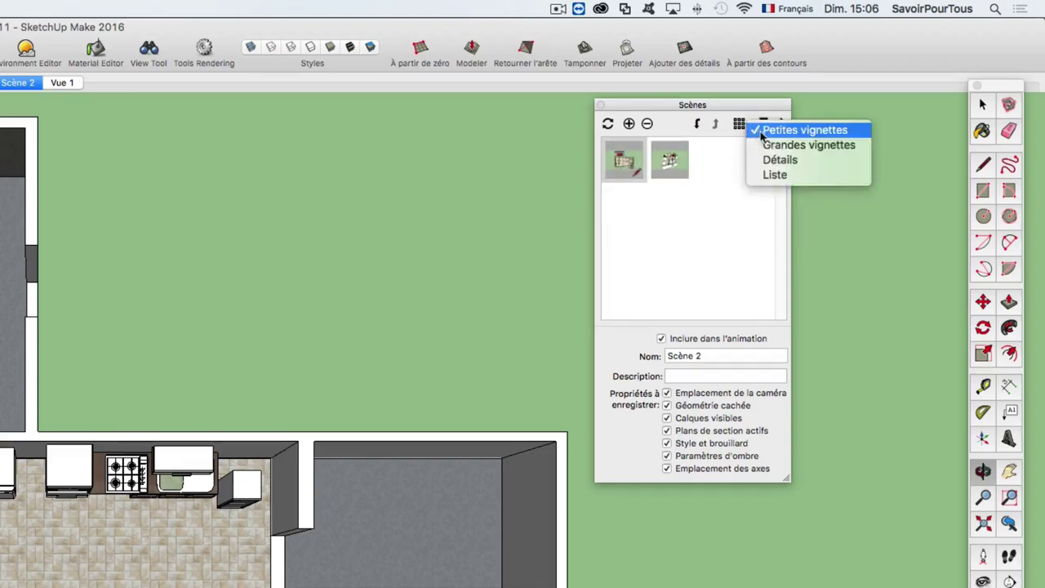
{"action": "left_click", "coordinate": [763, 145]}
{"action": "left_click", "coordinate": [745, 124]}
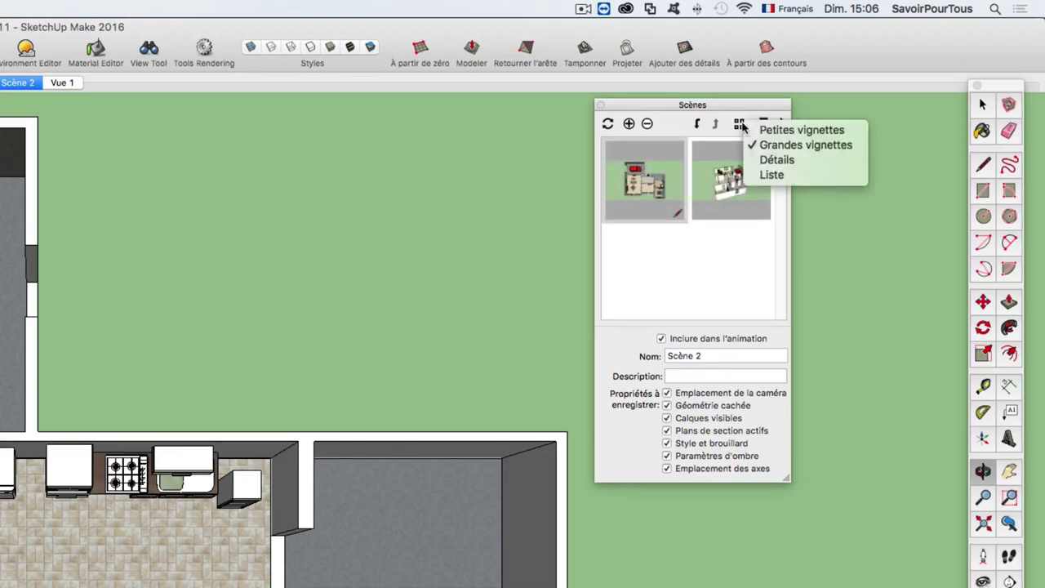
{"action": "left_click", "coordinate": [759, 160]}
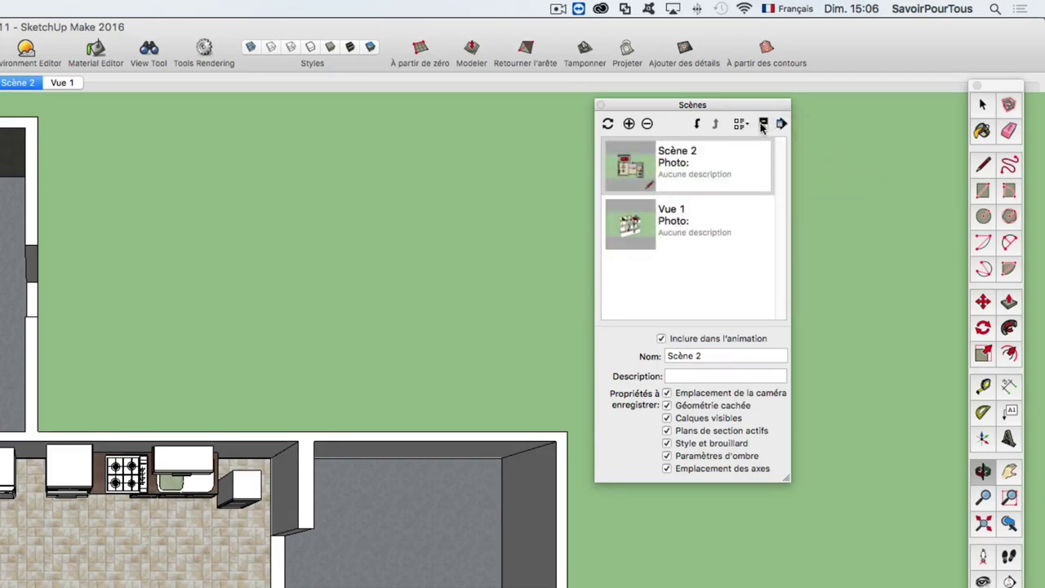
Hide and reshow the scene properties section, then open the panel's options menu.
{"action": "left_click", "coordinate": [763, 124]}
{"action": "left_click", "coordinate": [764, 125]}
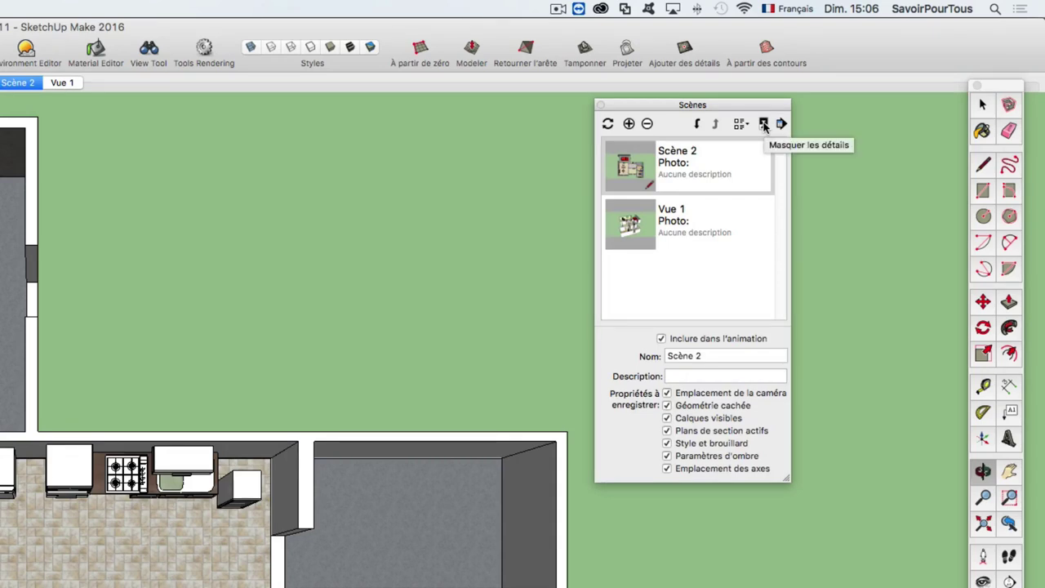
{"action": "left_click", "coordinate": [781, 123]}
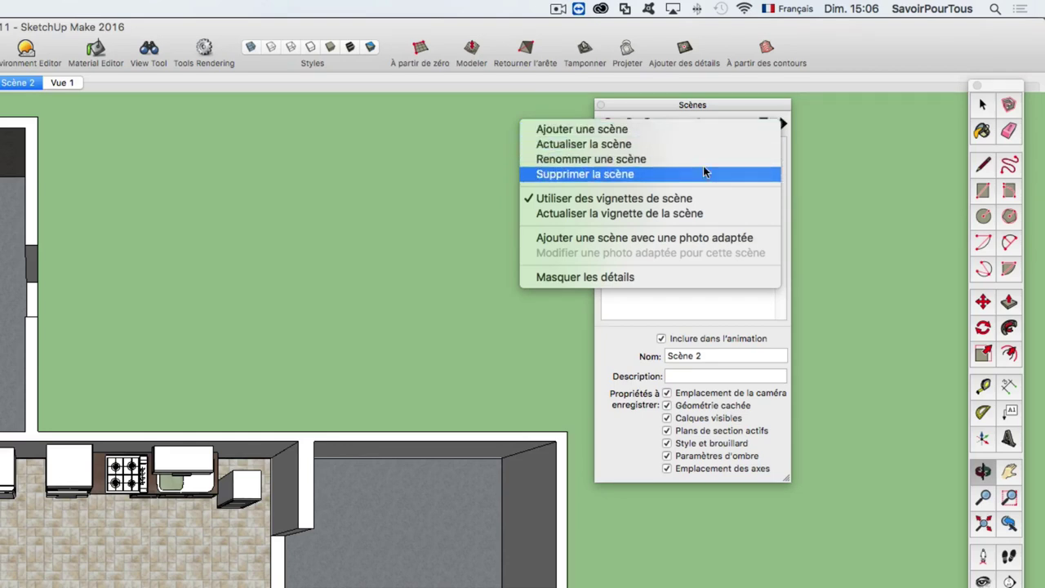
{"action": "left_click", "coordinate": [751, 108]}
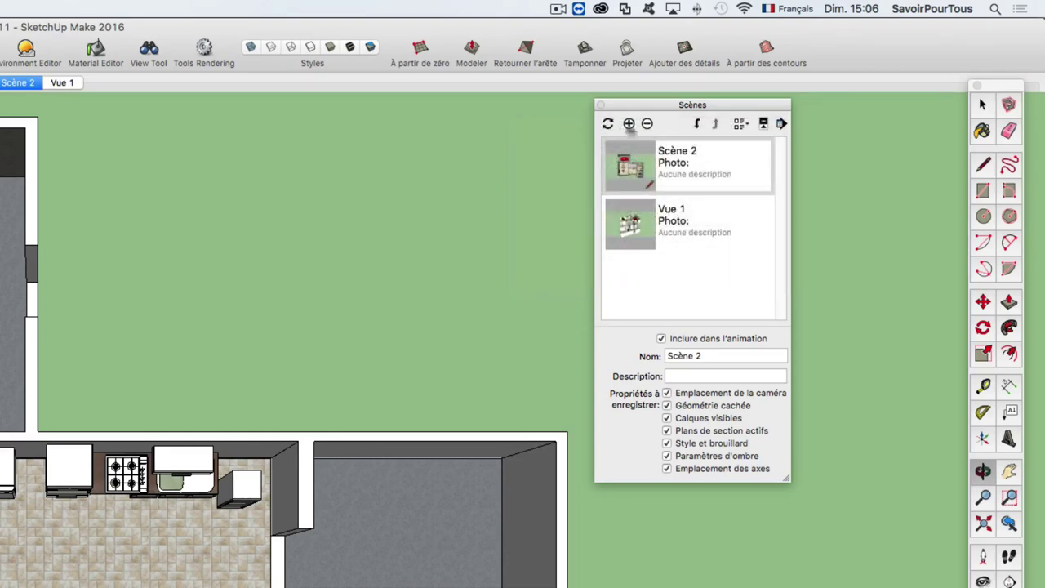
{"action": "left_click", "coordinate": [781, 123]}
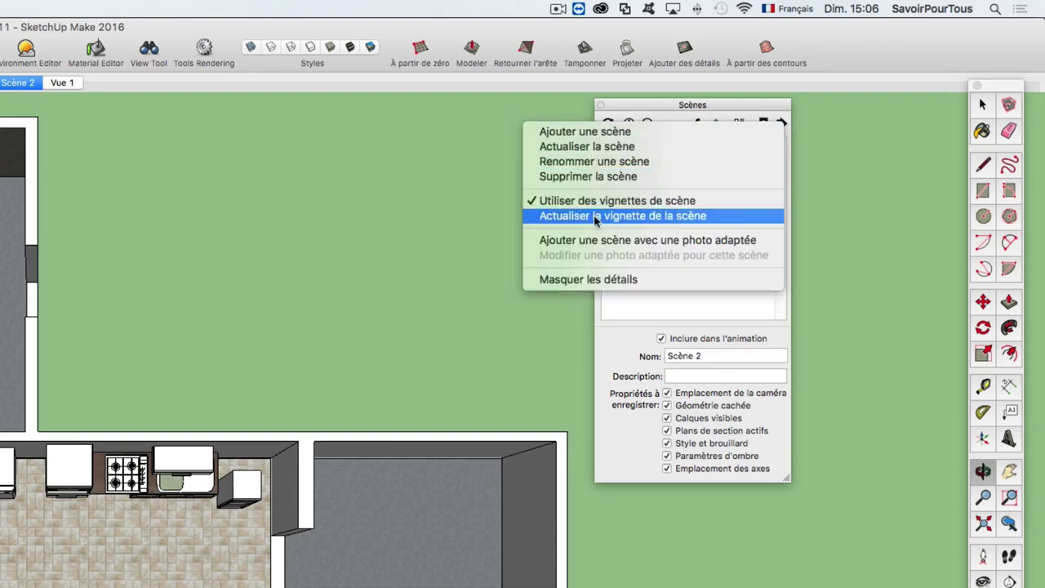
{"action": "left_click", "coordinate": [651, 240]}
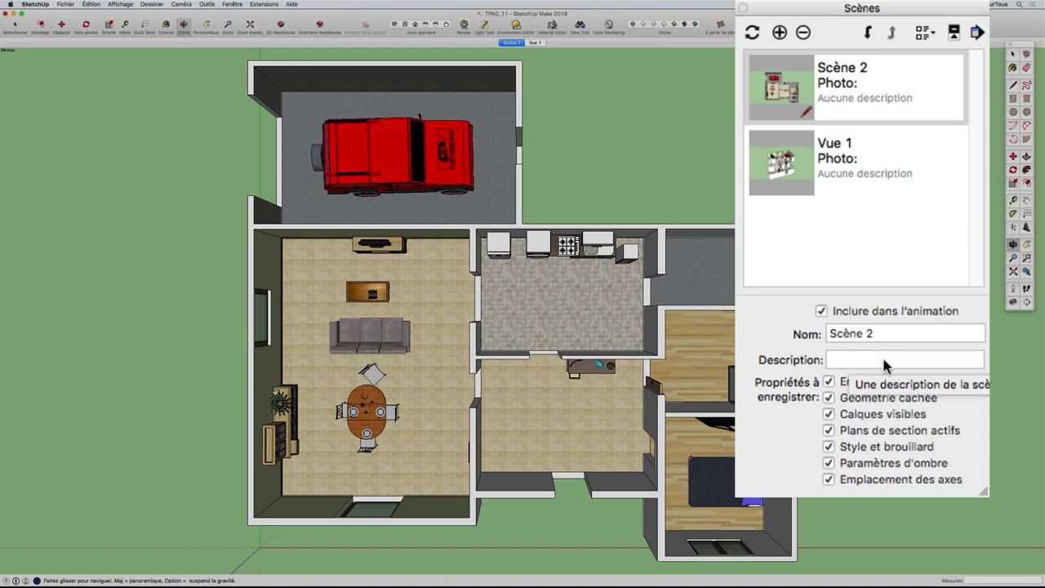
{"action": "mouse_move", "coordinate": [881, 399]}
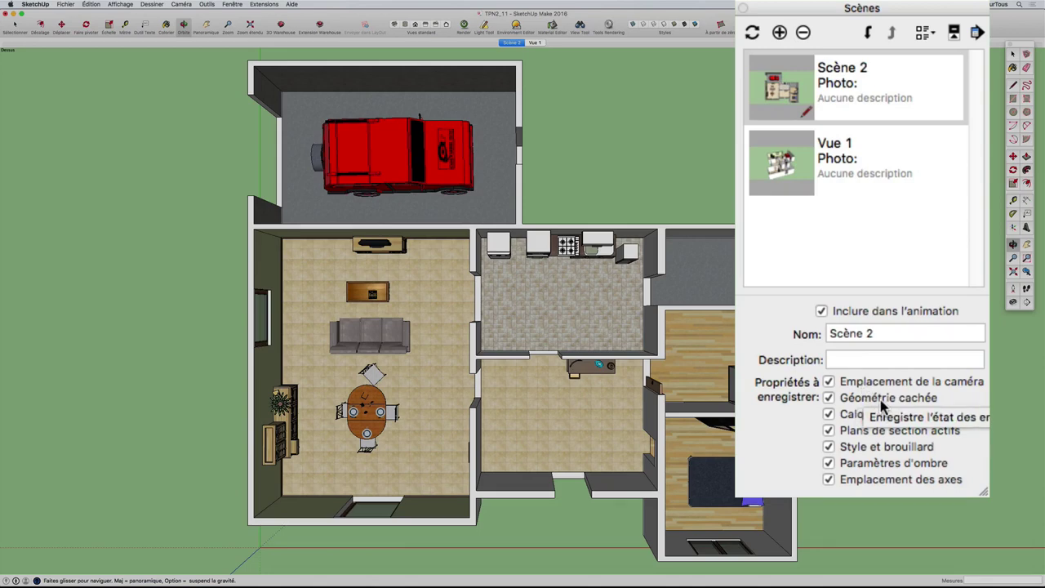
Tilt the floor plan into perspective, zoom in on the sofa and select it.
{"action": "left_click_drag", "start_coordinate": [710, 209], "coordinate": [522, 180]}
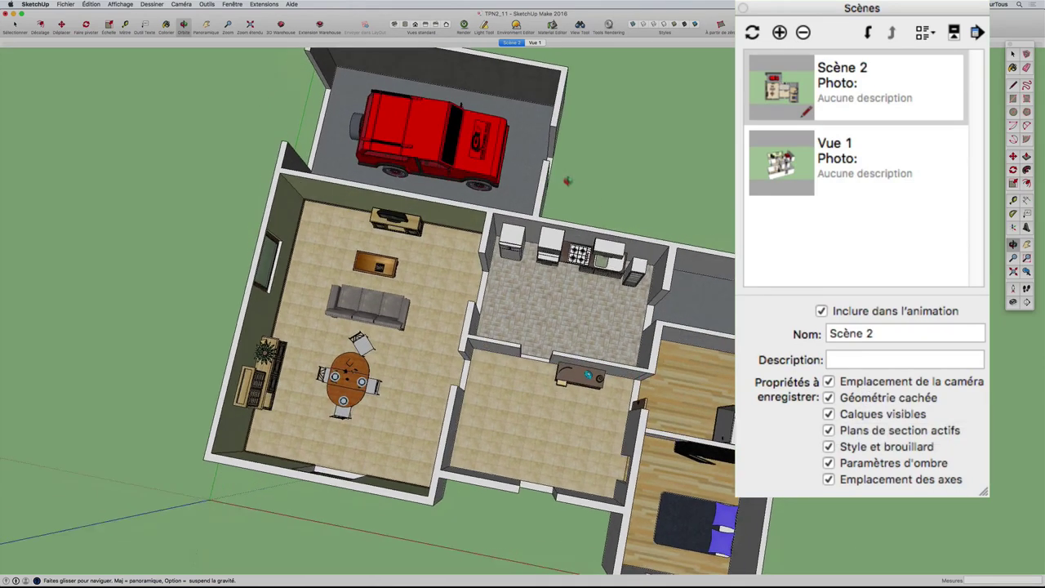
{"action": "scroll", "coordinate": [425, 244], "scroll_direction": "up", "scroll_amount": 2}
{"action": "scroll", "coordinate": [425, 244], "scroll_direction": "up", "scroll_amount": 2}
{"action": "scroll", "coordinate": [425, 244], "scroll_direction": "up", "scroll_amount": 3}
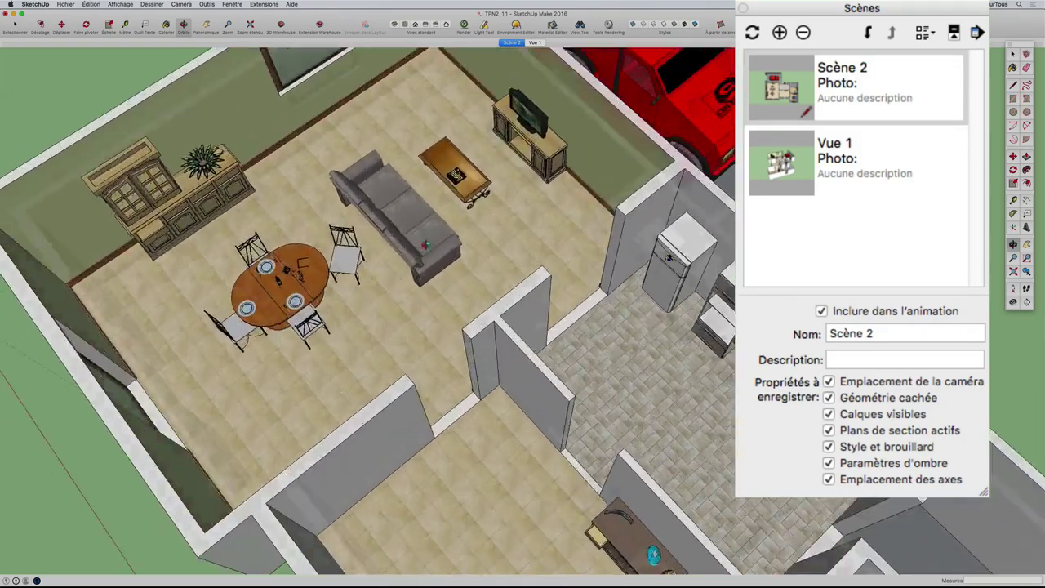
{"action": "scroll", "coordinate": [424, 244], "scroll_direction": "up", "scroll_amount": 4}
{"action": "scroll", "coordinate": [424, 244], "scroll_direction": "up", "scroll_amount": 2}
{"action": "scroll", "coordinate": [425, 244], "scroll_direction": "up", "scroll_amount": 2}
{"action": "scroll", "coordinate": [424, 244], "scroll_direction": "up", "scroll_amount": 2}
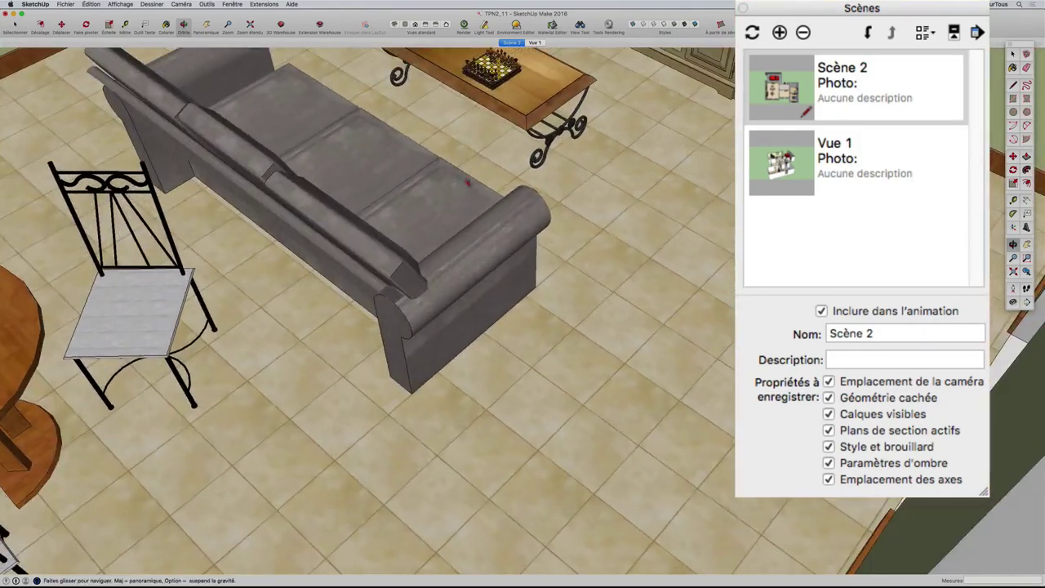
{"action": "key", "text": "space"}
{"action": "left_click", "coordinate": [440, 219]}
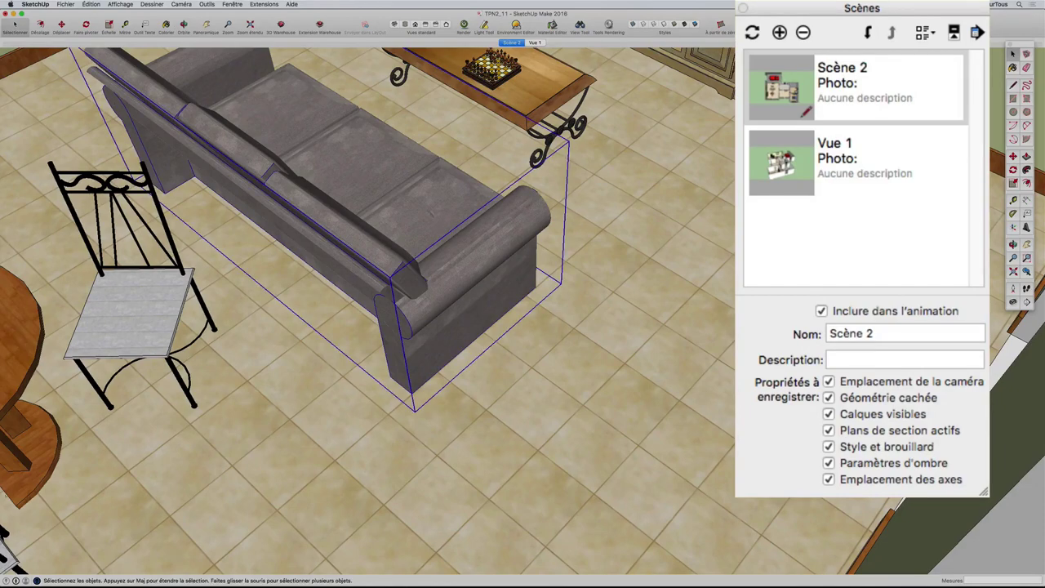
Turn on Géométrie cachée and orbit closer around the sofa's arm.
{"action": "left_click", "coordinate": [122, 4]}
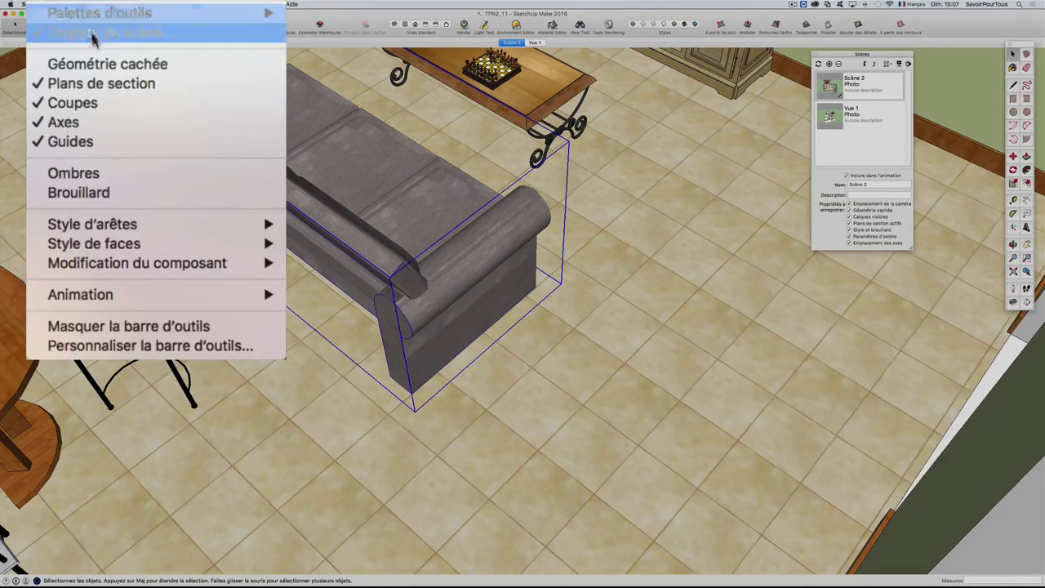
{"action": "left_click", "coordinate": [104, 65]}
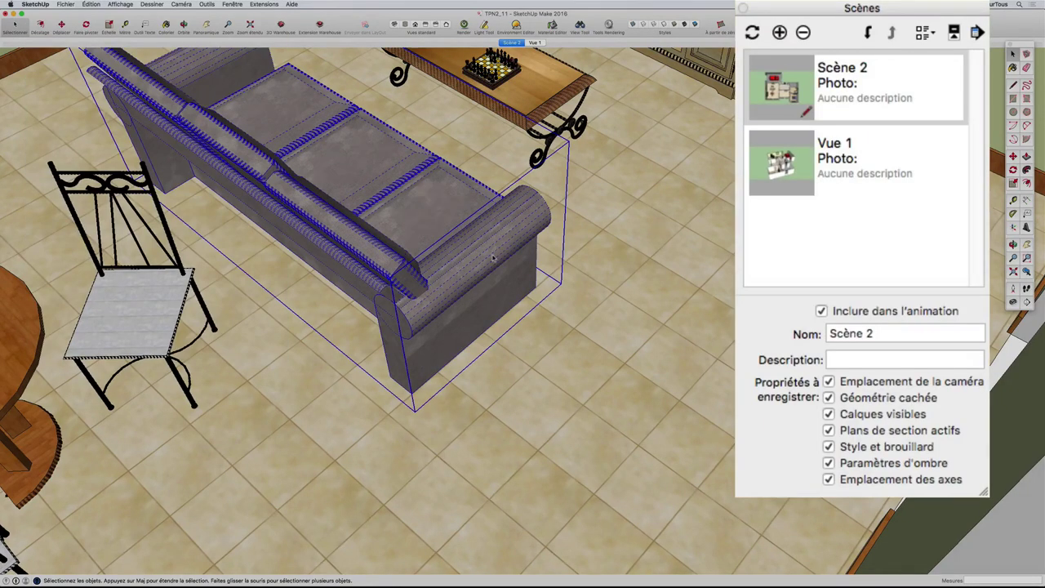
{"action": "scroll", "coordinate": [495, 258], "scroll_direction": "up", "scroll_amount": 3}
{"action": "mouse_move", "coordinate": [462, 244]}
{"action": "middle_mouse_down"}
{"action": "mouse_move", "coordinate": [488, 235]}
{"action": "mouse_move", "coordinate": [458, 236]}
{"action": "middle_mouse_up"}
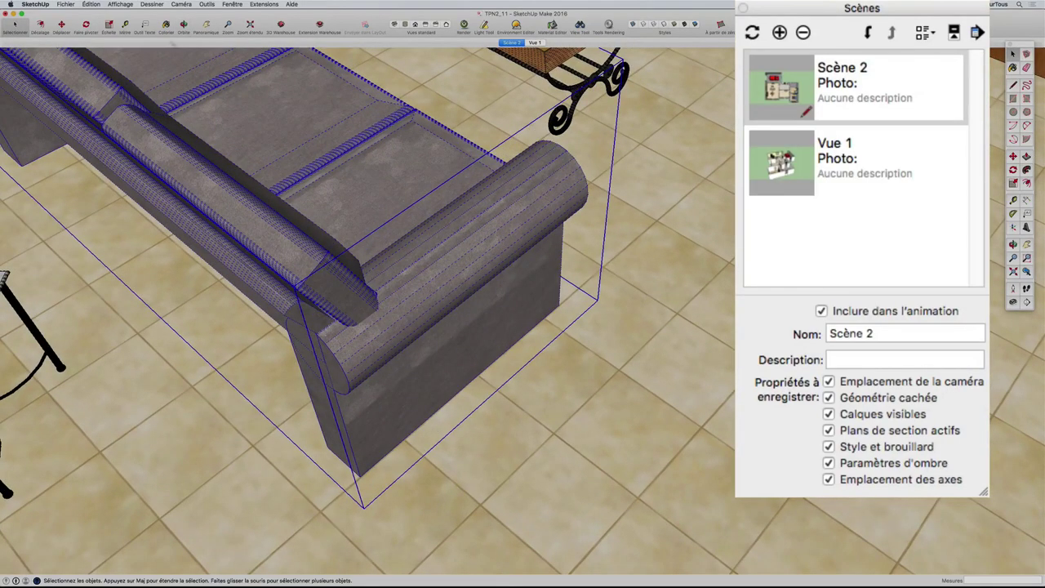
Turn hidden geometry back off and return to the Scène 2 view.
{"action": "left_click", "coordinate": [120, 4]}
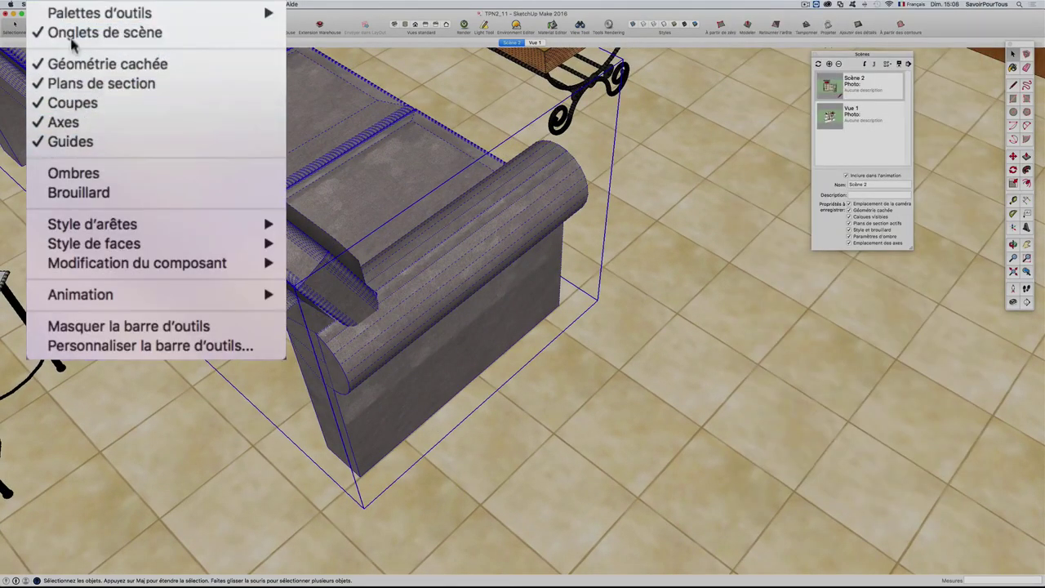
{"action": "left_click", "coordinate": [78, 71]}
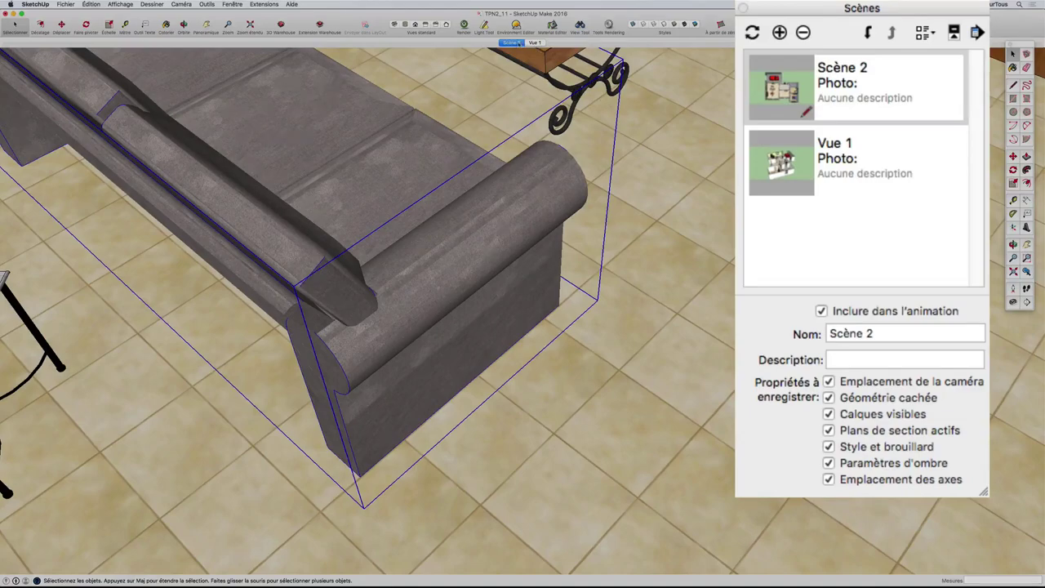
{"action": "left_click", "coordinate": [513, 43]}
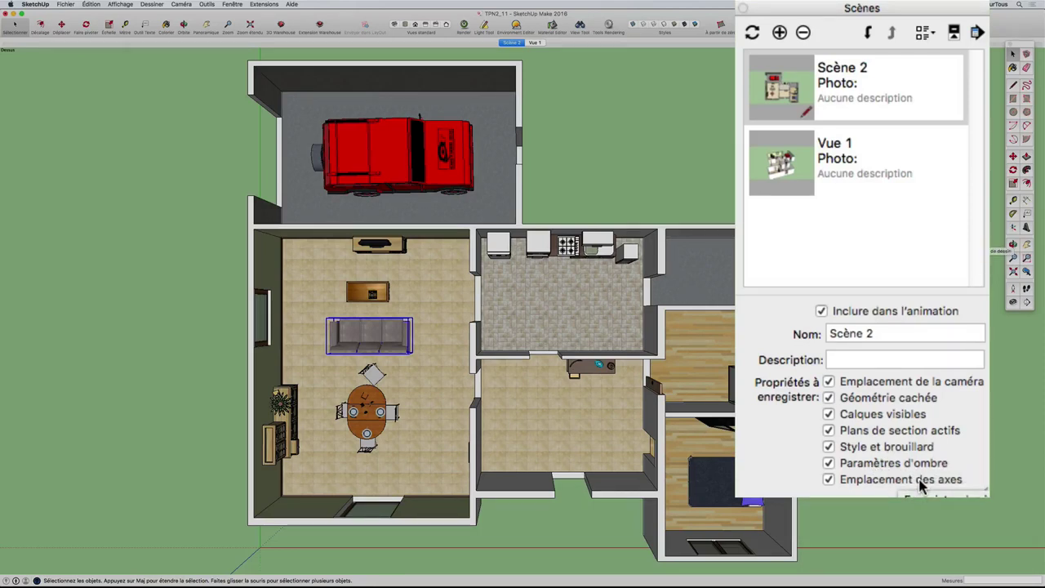
Uncheck Plans de section actifs and Géométrie cachée for Scène 2, then show the Calques panel.
{"action": "left_click", "coordinate": [831, 431]}
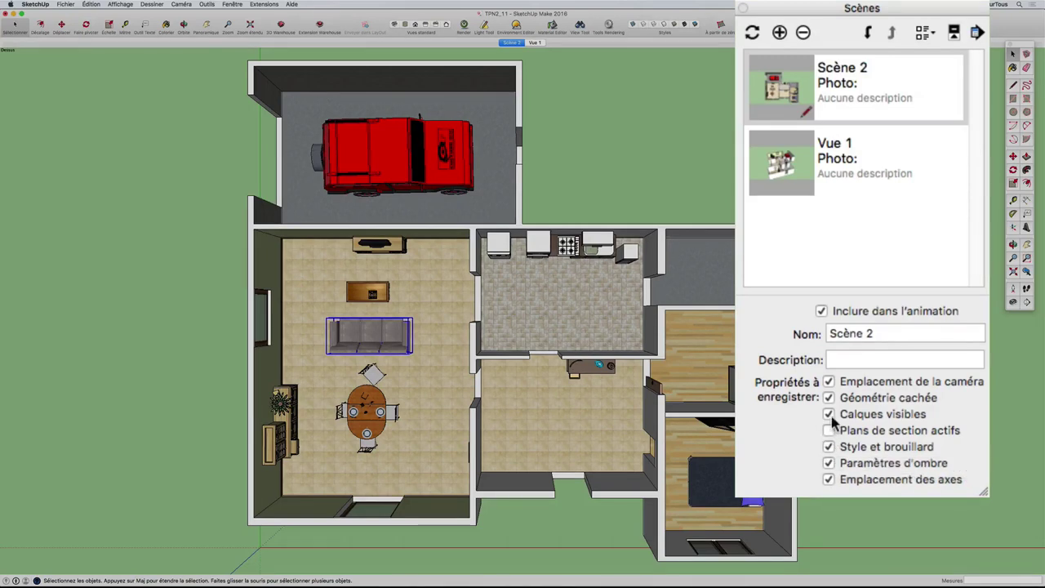
{"action": "left_click", "coordinate": [830, 398]}
{"action": "left_click", "coordinate": [264, 4]}
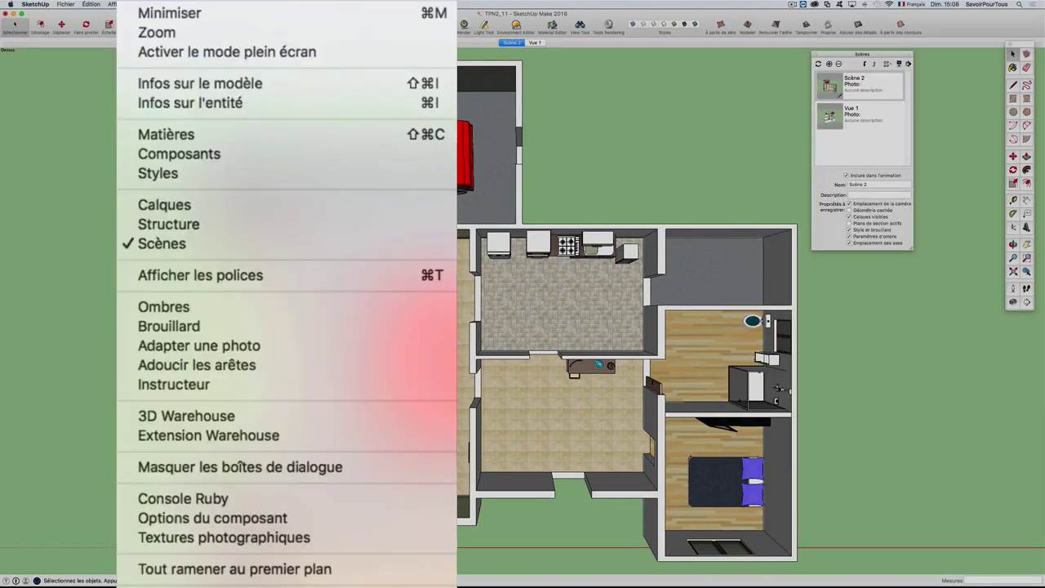
{"action": "left_click", "coordinate": [194, 206]}
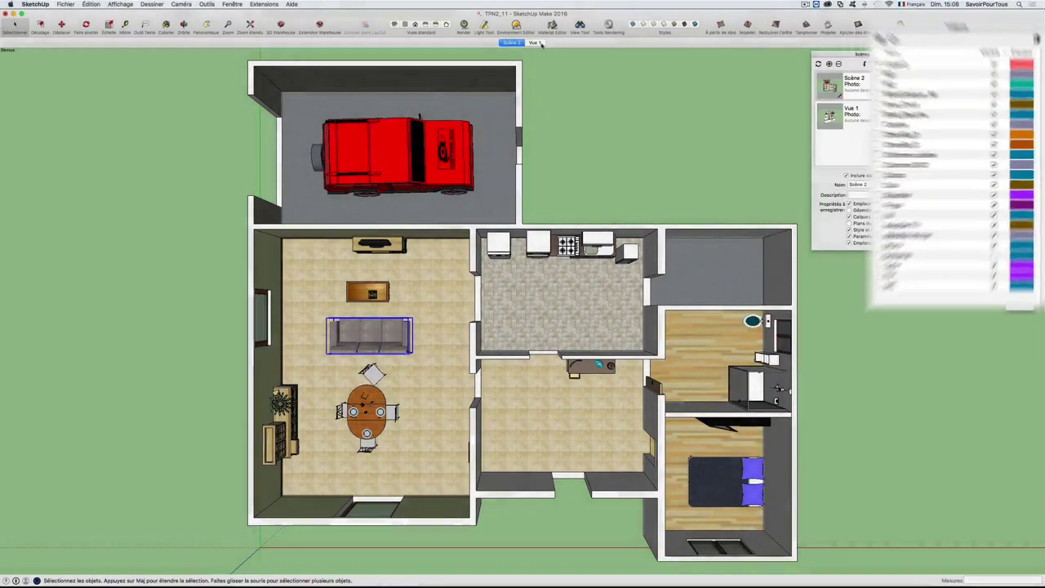
Switch to Vue 1 and position the camera at eye level inside the living room.
{"action": "left_click", "coordinate": [535, 42]}
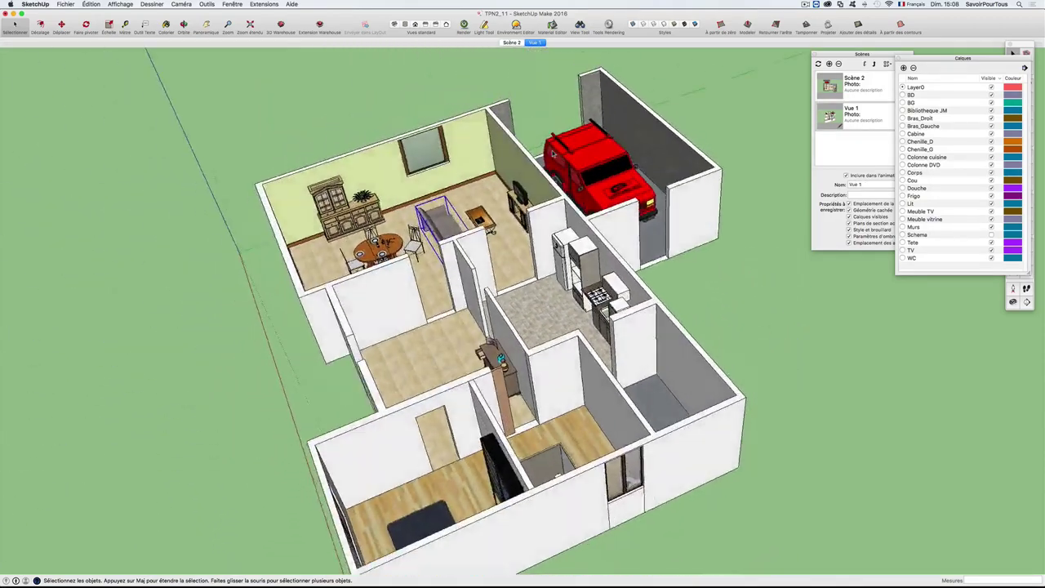
{"action": "left_click", "coordinate": [1012, 288]}
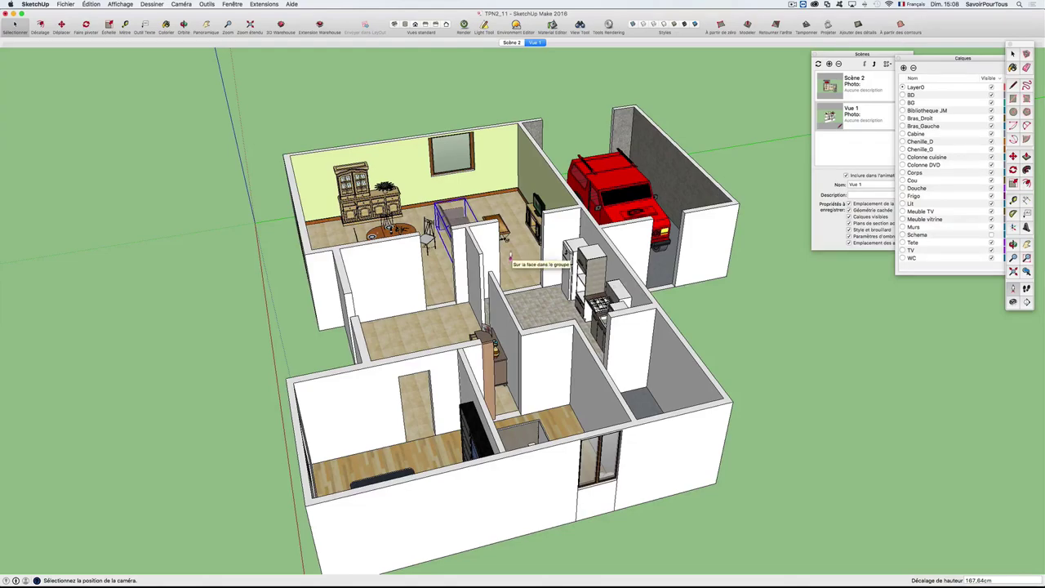
{"action": "left_click", "coordinate": [509, 257]}
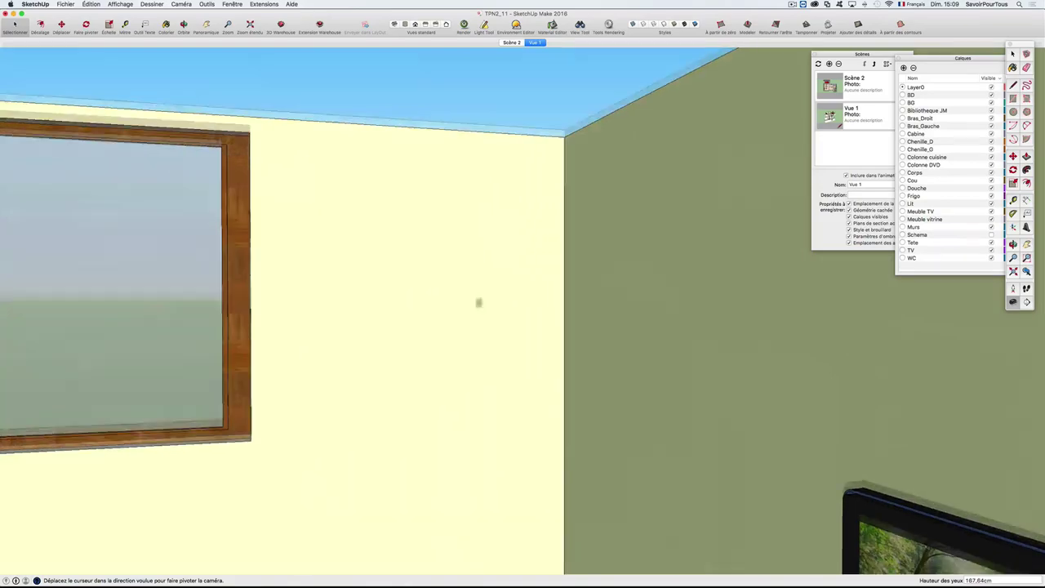
Look down at the coffee table and move in close to the chessboard.
{"action": "left_click_drag", "start_coordinate": [478, 303], "coordinate": [477, 455]}
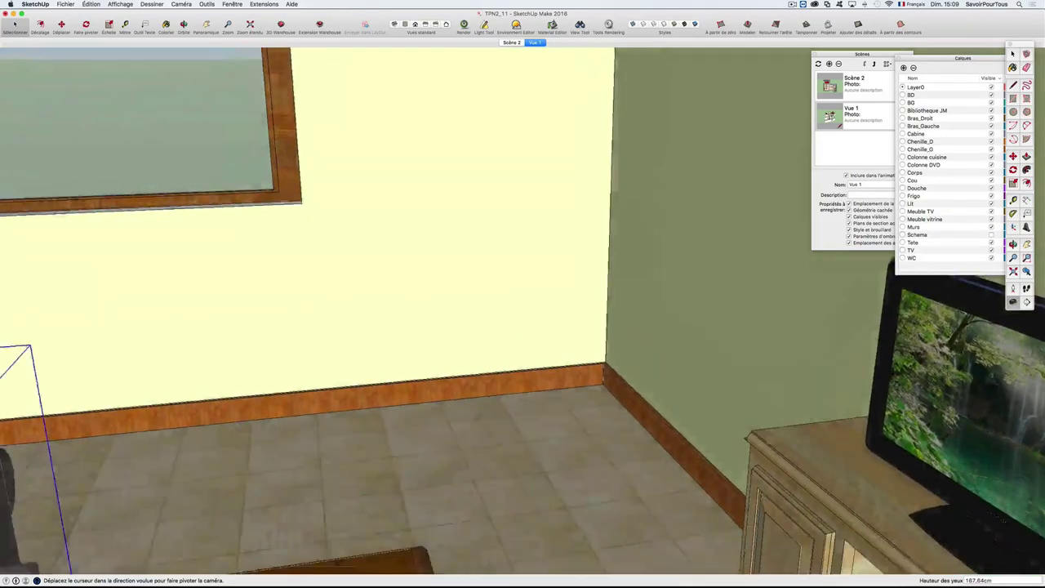
{"action": "scroll", "coordinate": [477, 454], "scroll_direction": "up", "scroll_amount": 2}
{"action": "scroll", "coordinate": [478, 445], "scroll_direction": "up", "scroll_amount": 2}
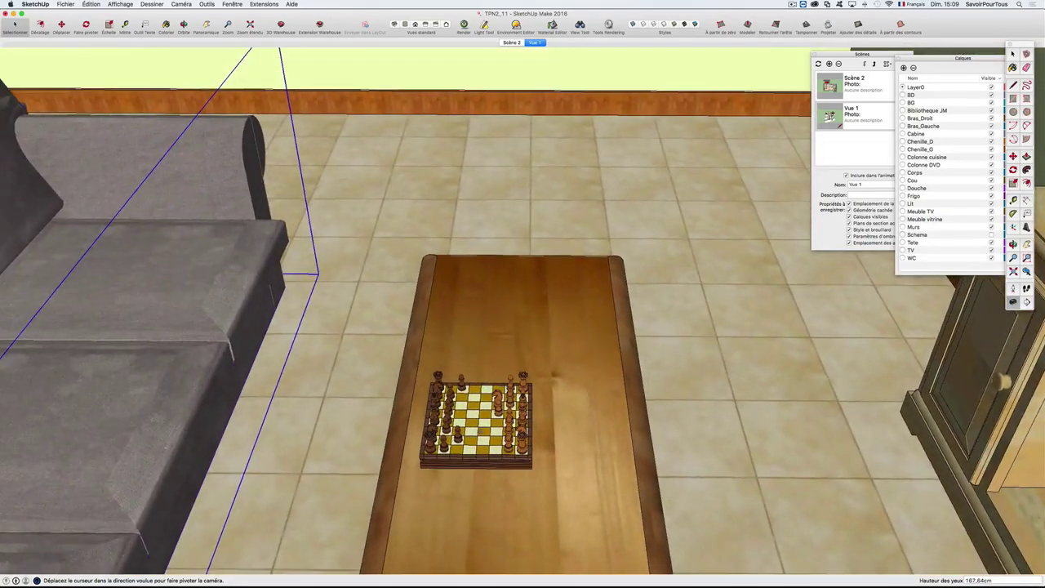
{"action": "scroll", "coordinate": [481, 431], "scroll_direction": "up", "scroll_amount": 2}
{"action": "scroll", "coordinate": [482, 429], "scroll_direction": "up", "scroll_amount": 2}
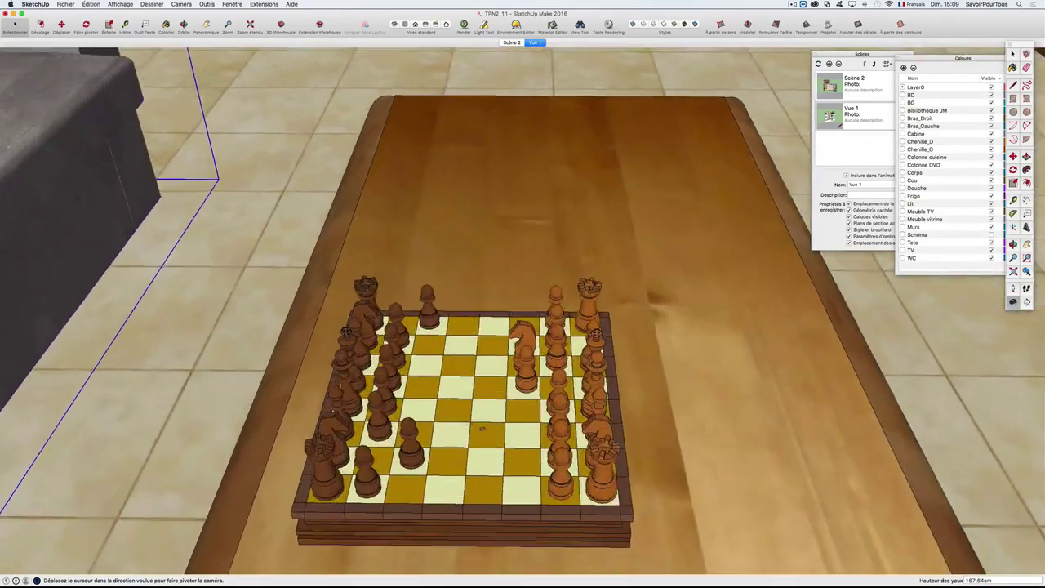
{"action": "scroll", "coordinate": [481, 427], "scroll_direction": "up", "scroll_amount": 2}
{"action": "scroll", "coordinate": [482, 428], "scroll_direction": "up", "scroll_amount": 2}
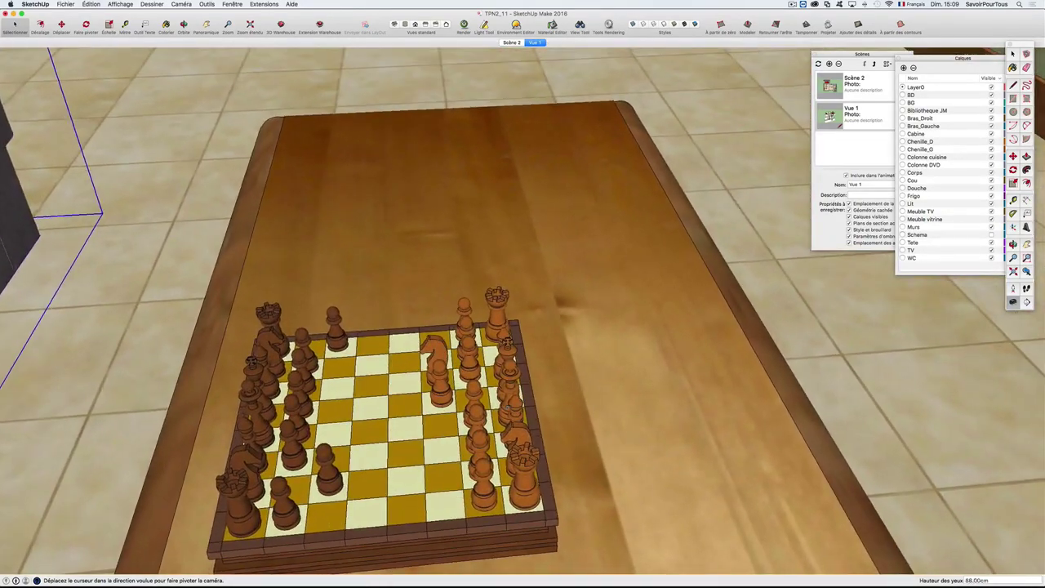
Save the chessboard close-up as a new scene named 'Vue3', then return to Vue 1.
{"action": "left_click", "coordinate": [831, 64]}
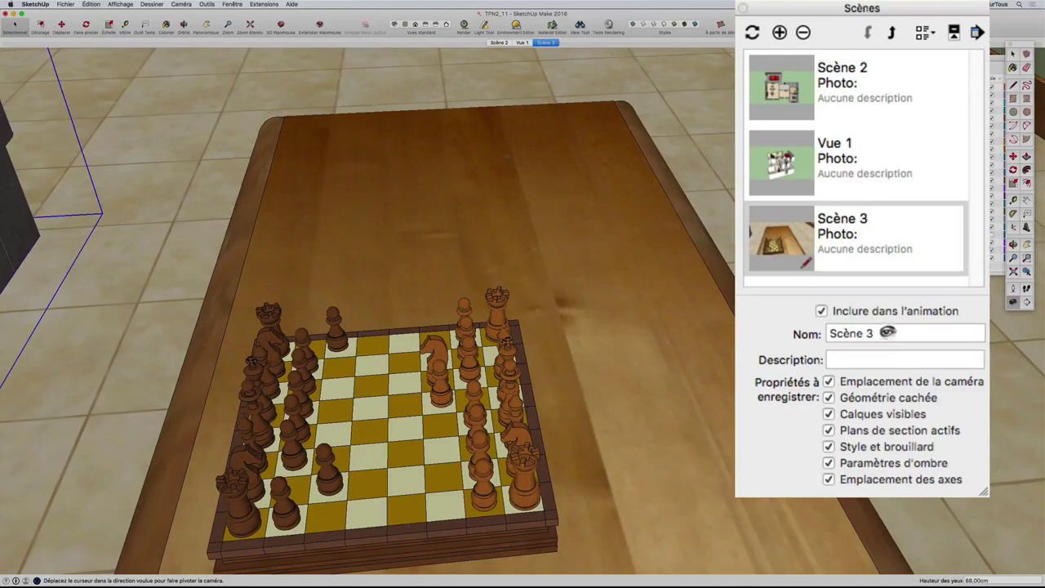
{"action": "left_click_drag", "start_coordinate": [890, 334], "coordinate": [778, 321]}
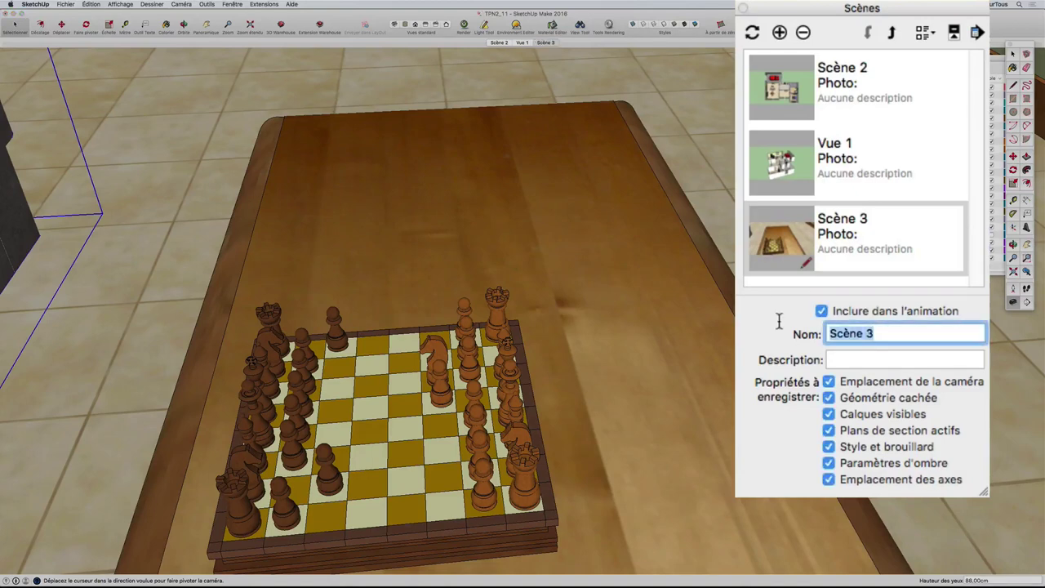
{"action": "type", "text": "Vue3"}
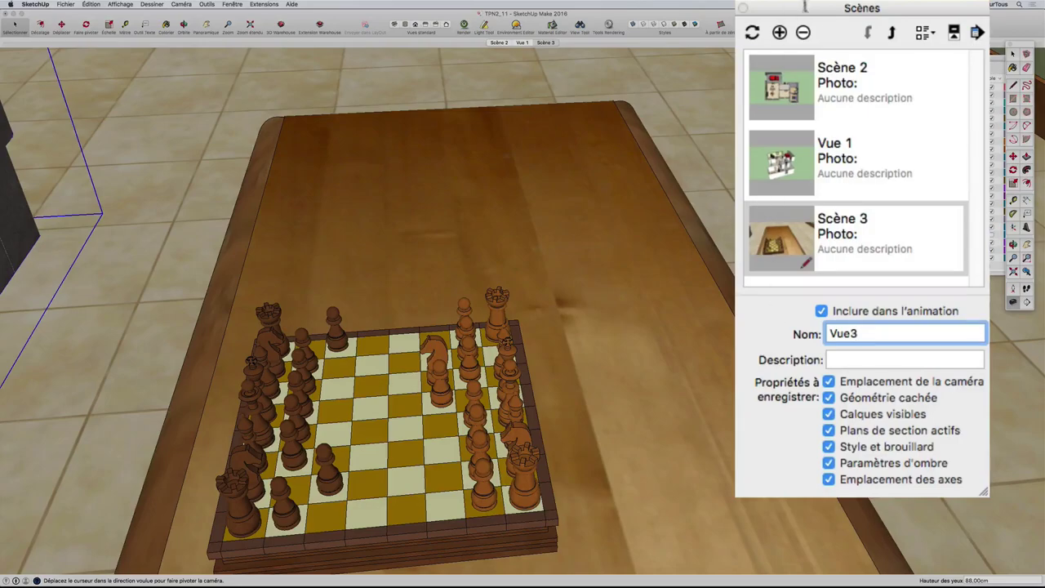
{"action": "left_click_drag", "start_coordinate": [844, 13], "coordinate": [801, 13]}
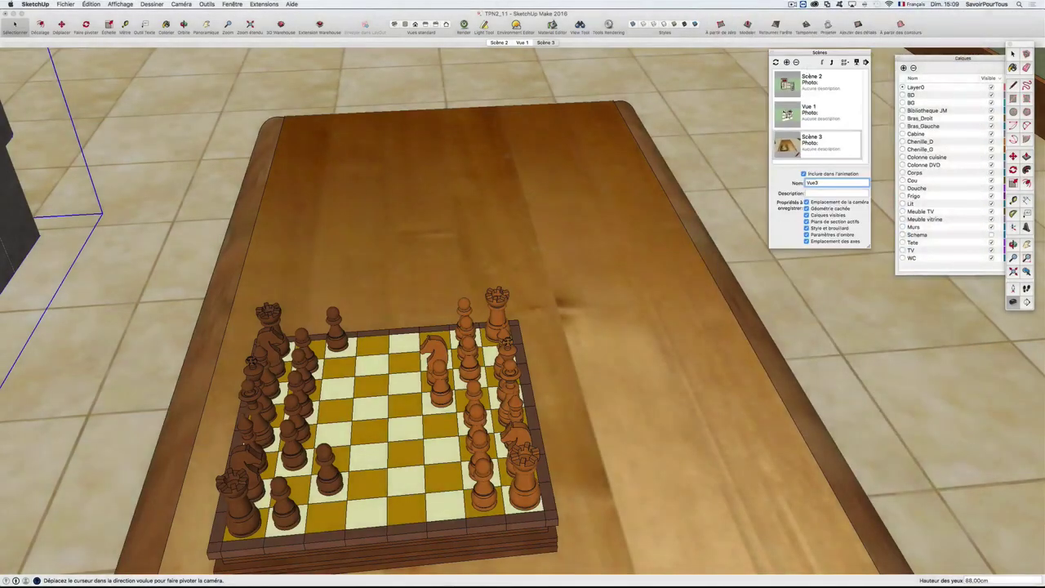
{"action": "left_click", "coordinate": [523, 41]}
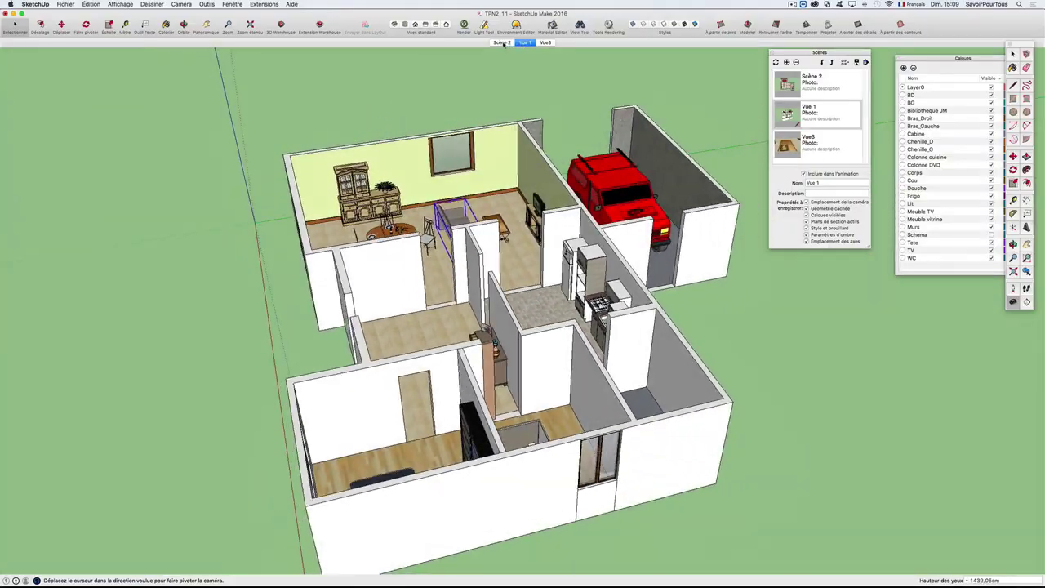
Flip through Scène 2, Vue 1 and Vue3, ending on the Scène 2 floor plan.
{"action": "left_click", "coordinate": [502, 43]}
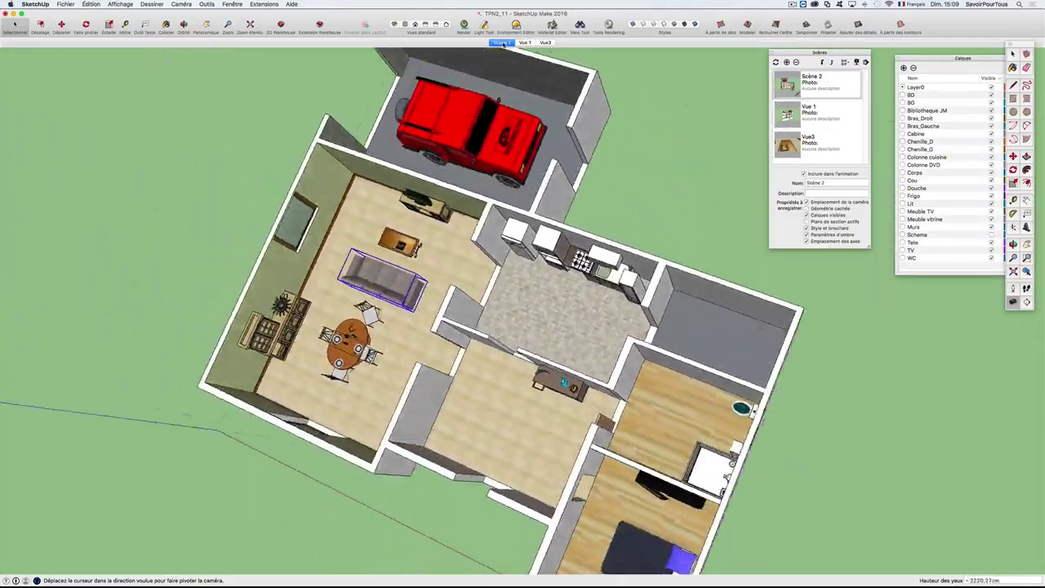
{"action": "left_click", "coordinate": [523, 43]}
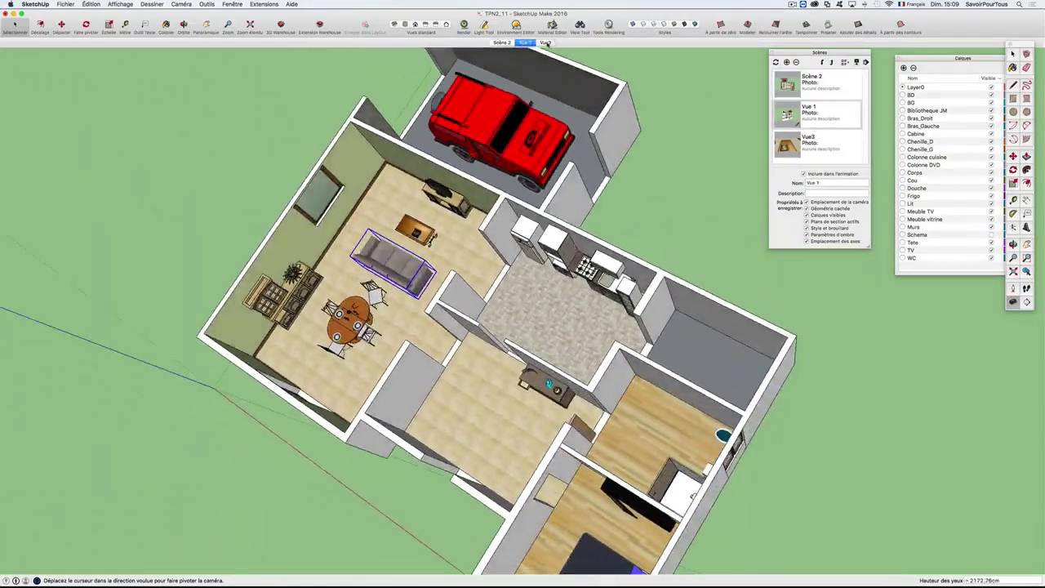
{"action": "left_click", "coordinate": [545, 42]}
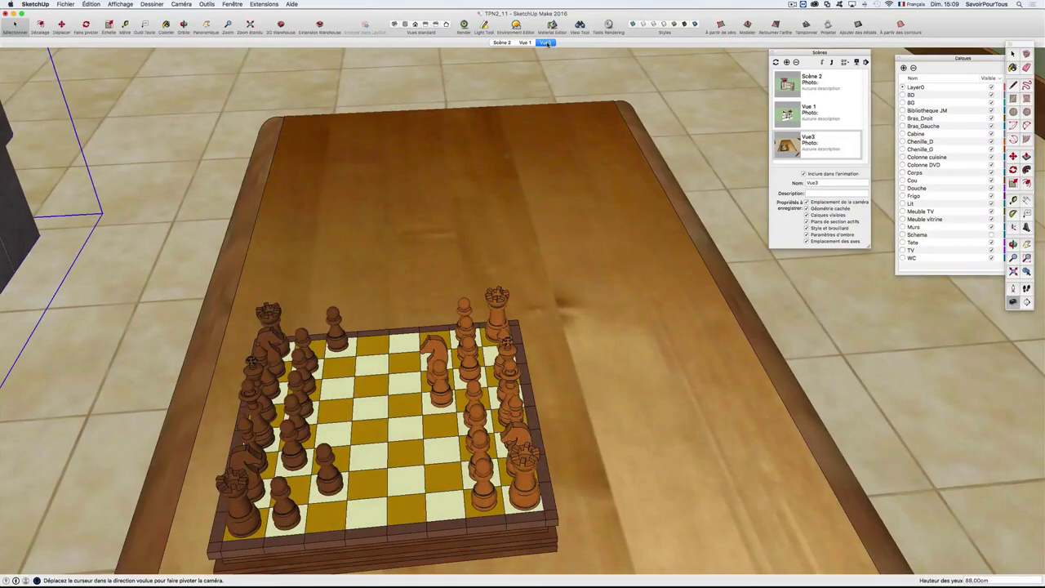
{"action": "left_click", "coordinate": [502, 42]}
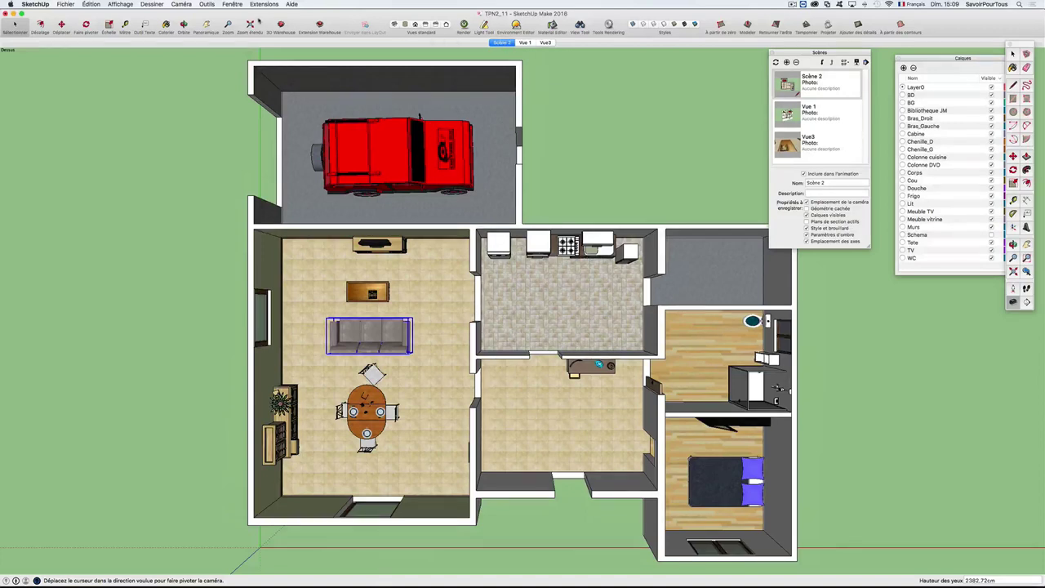
Open Infos sur le modèle at its Animation page and move the window off the floor plan.
{"action": "left_click", "coordinate": [237, 5]}
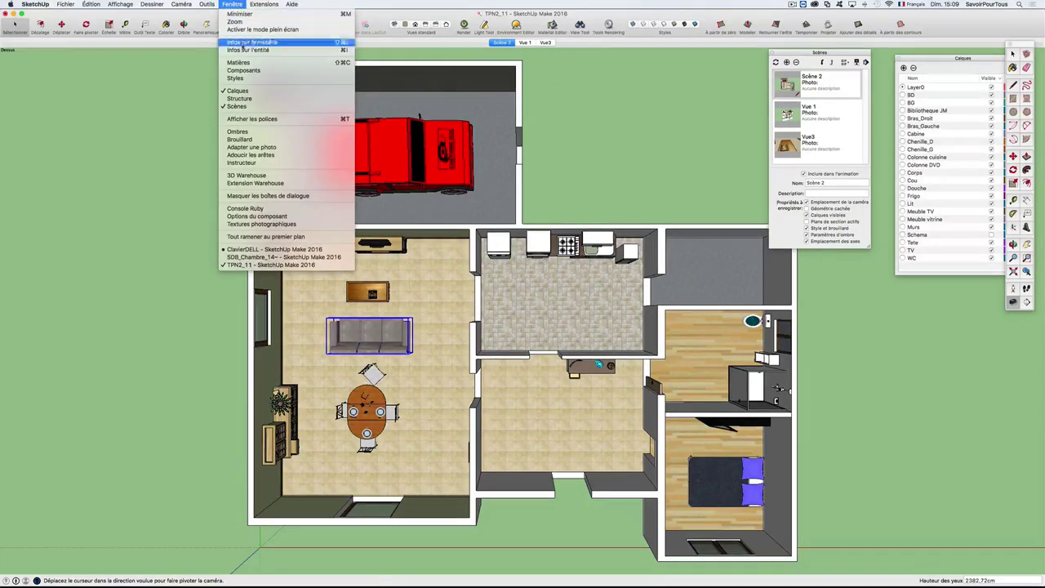
{"action": "left_click", "coordinate": [241, 43]}
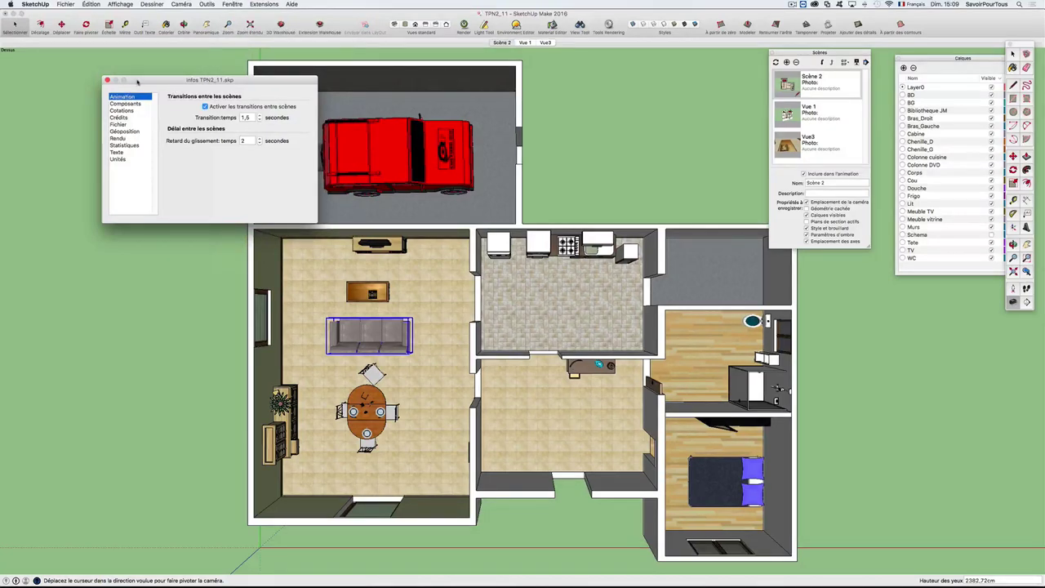
{"action": "left_click_drag", "start_coordinate": [137, 81], "coordinate": [578, 71]}
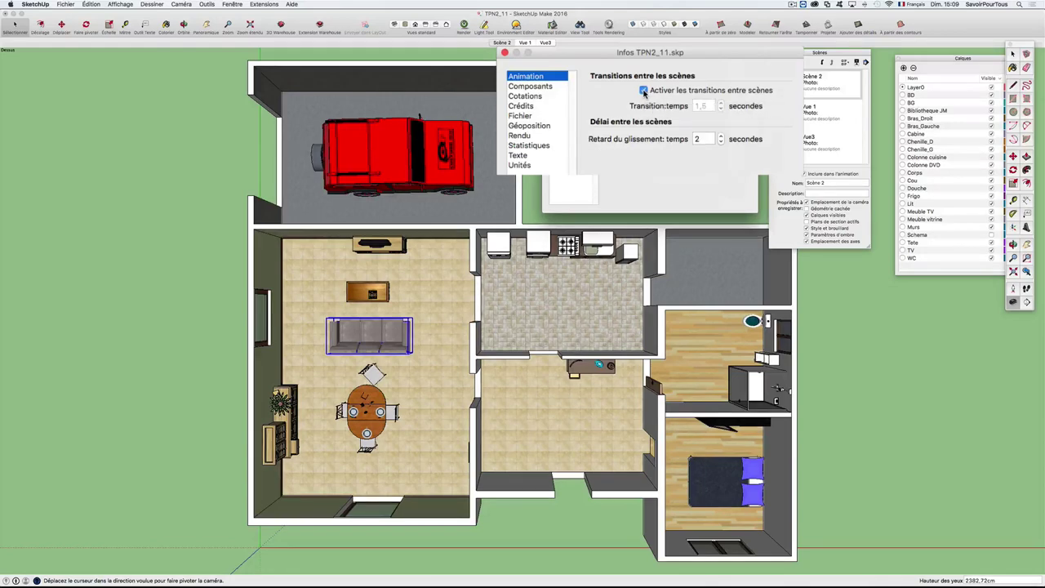
Disable Activer les transitions and jump through Vue 1, Vue3 and Scène 2 without animation.
{"action": "left_click", "coordinate": [644, 91]}
{"action": "left_click", "coordinate": [524, 42]}
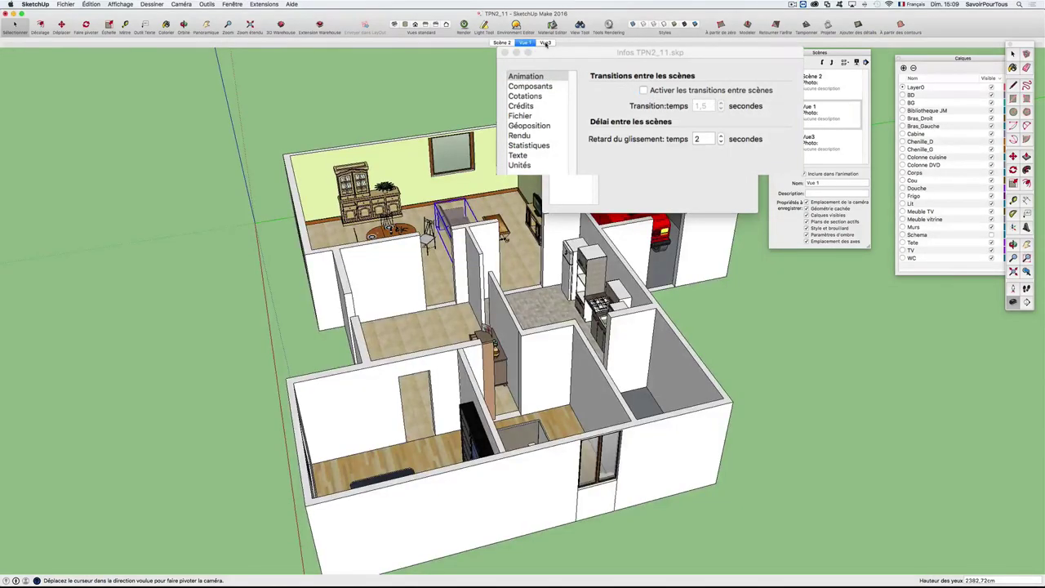
{"action": "left_click", "coordinate": [545, 43]}
{"action": "left_click", "coordinate": [507, 43]}
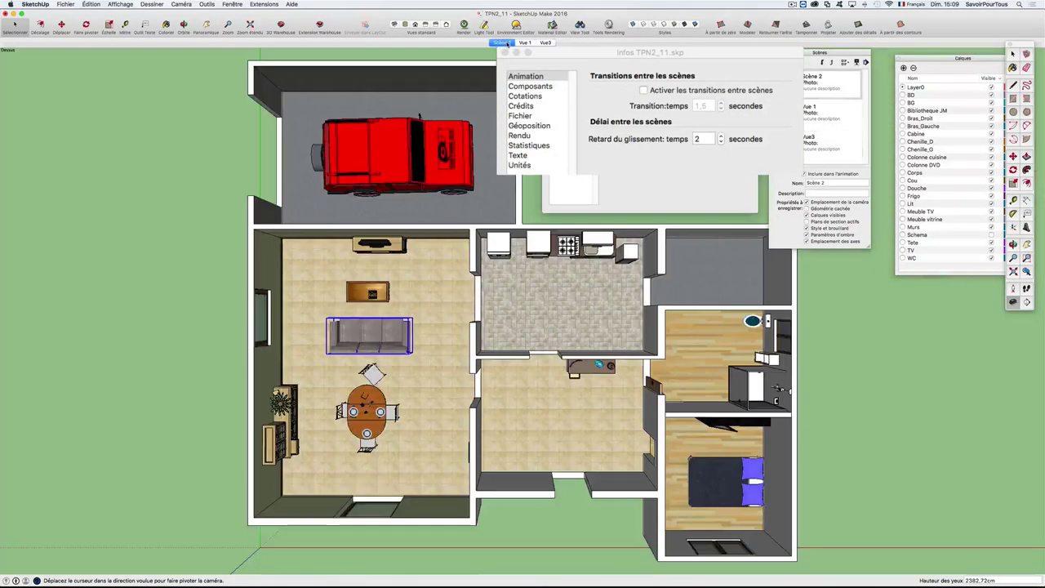
Re-enable scene transitions, raise Transition temps to 3 seconds, and preview Vue 1 and Vue3.
{"action": "left_click", "coordinate": [643, 91]}
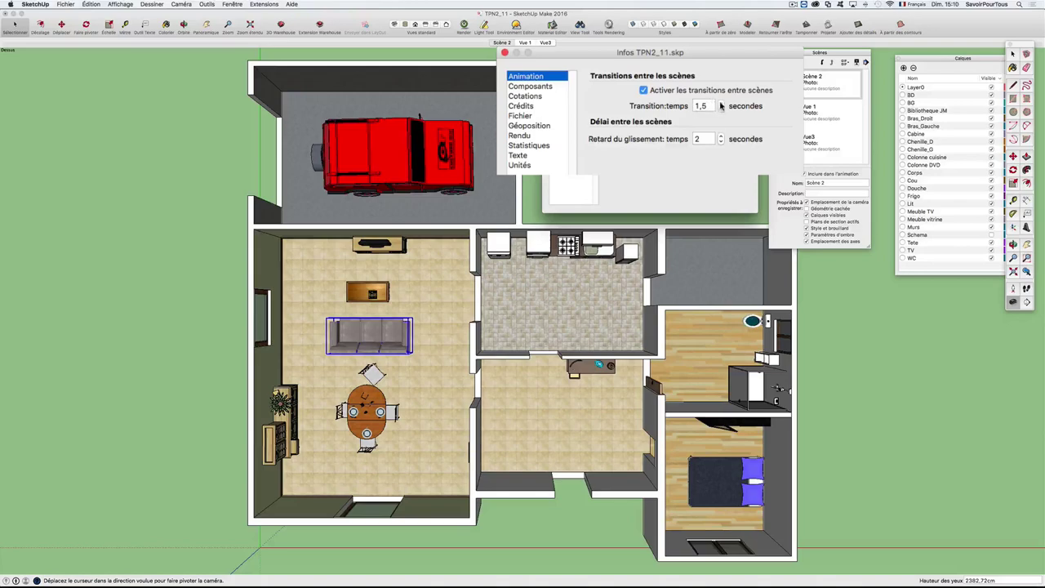
{"action": "left_click", "coordinate": [721, 103]}
{"action": "left_click", "coordinate": [524, 42]}
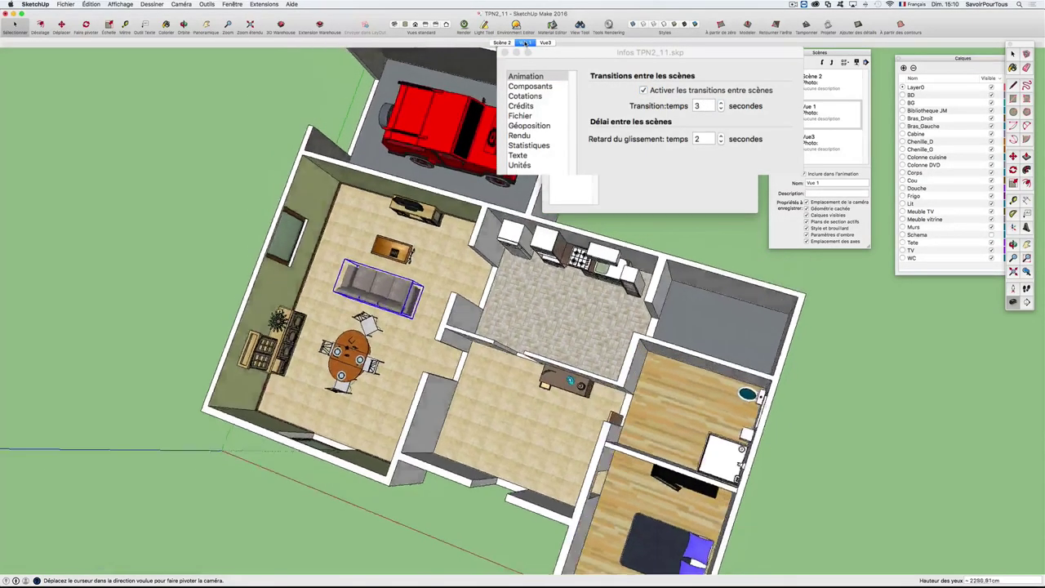
{"action": "left_click", "coordinate": [545, 42]}
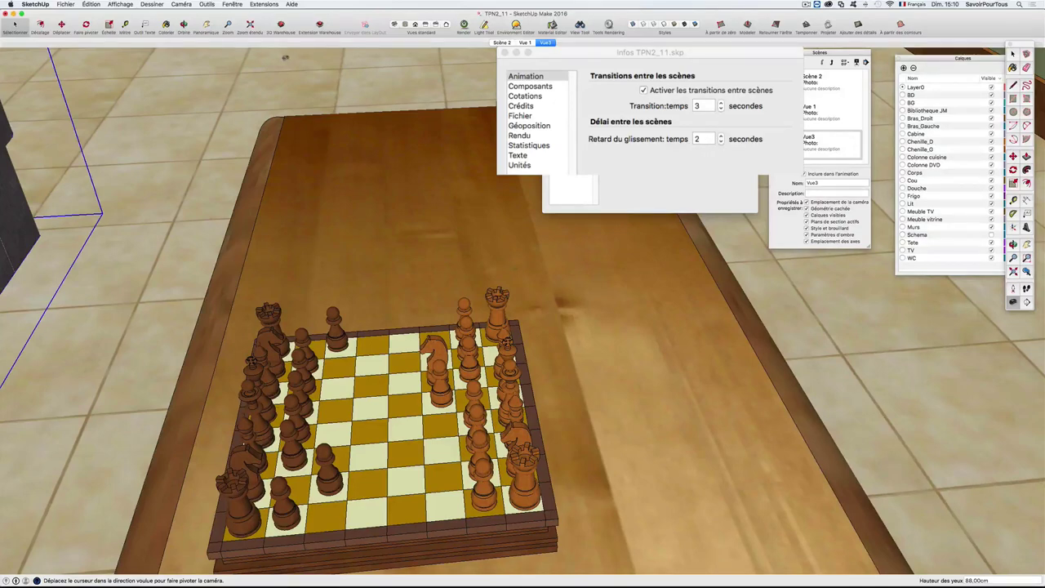
Play the scene animation via Affichage > Animation > Lire and set Retard du glissement to 4 seconds.
{"action": "left_click", "coordinate": [121, 4]}
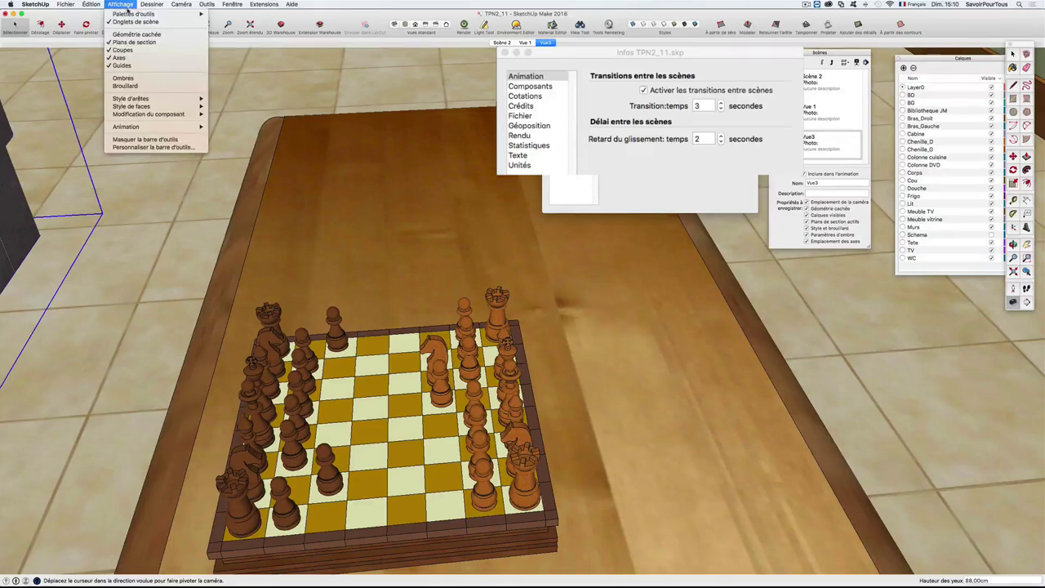
{"action": "mouse_move", "coordinate": [127, 127]}
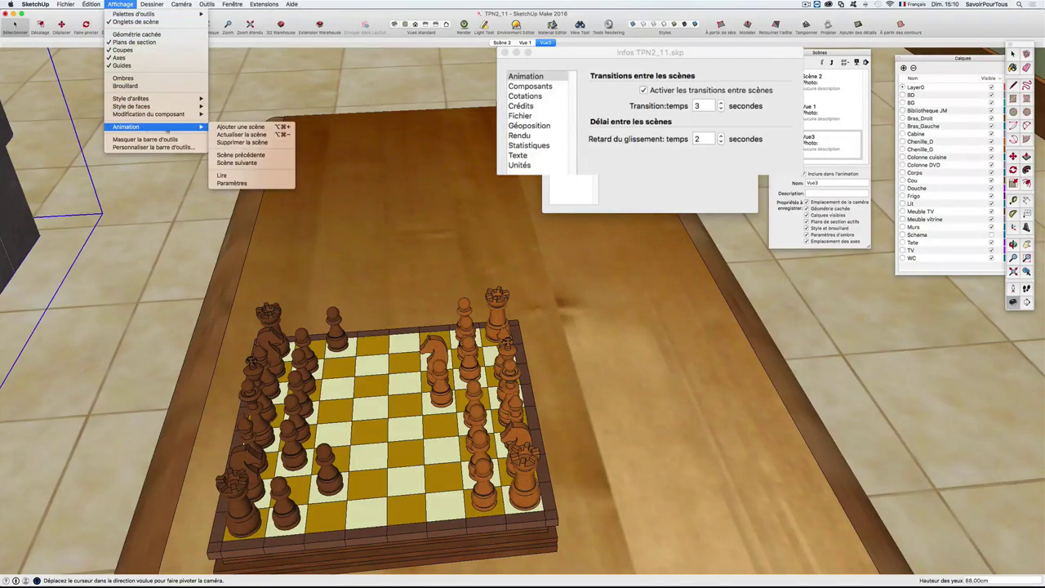
{"action": "left_click", "coordinate": [239, 176]}
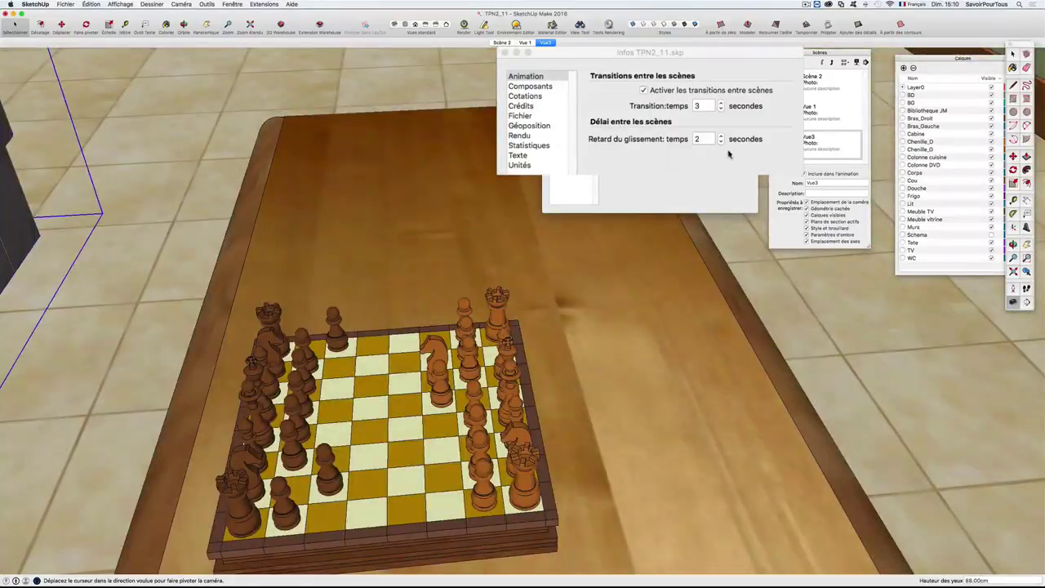
{"action": "left_click", "coordinate": [720, 136]}
{"action": "left_click", "coordinate": [720, 136]}
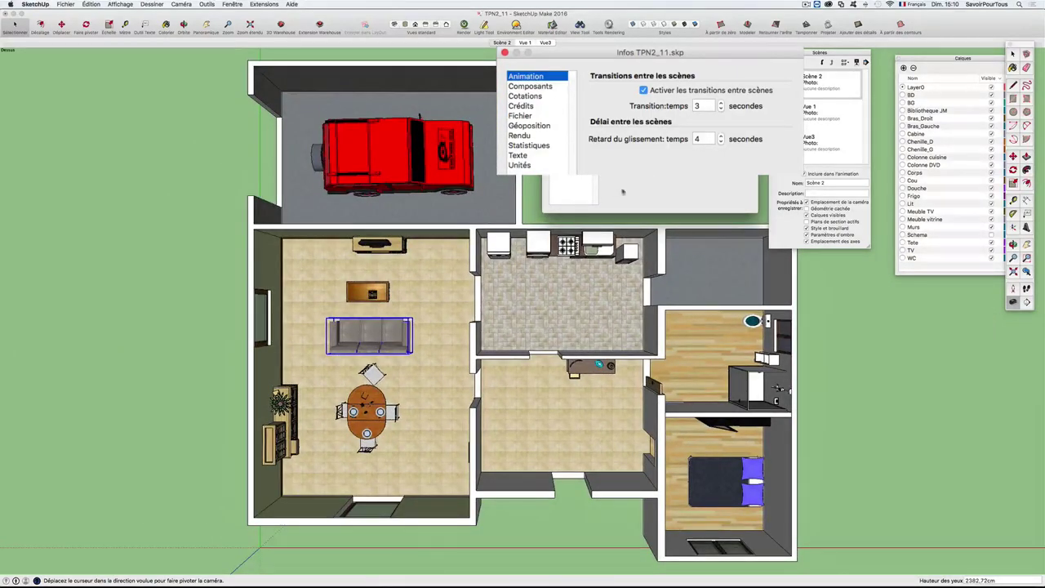
Preview the Vue 1 scene, then bring up the Affichage > Animation commands.
{"action": "left_click", "coordinate": [829, 115]}
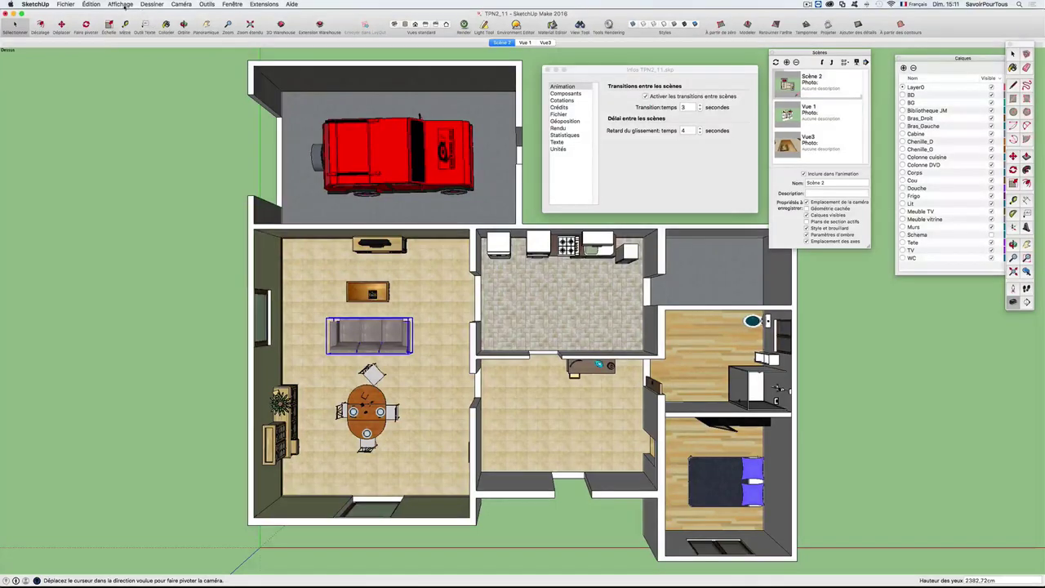
{"action": "left_click", "coordinate": [123, 5]}
{"action": "mouse_move", "coordinate": [130, 126]}
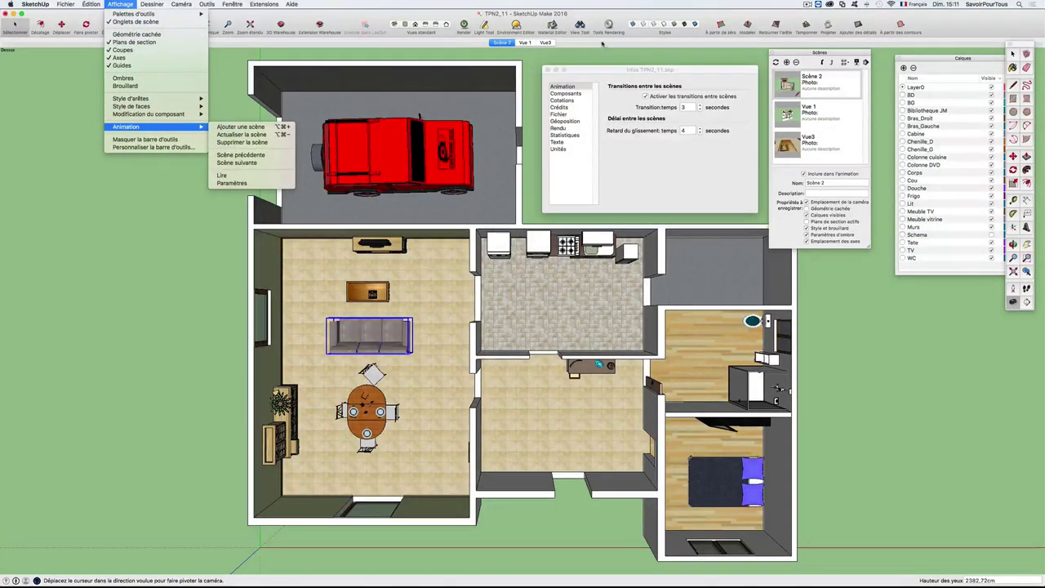
Close the animation menu and switch to Vue 1, then back to Scène 2's floor plan.
{"action": "left_click", "coordinate": [603, 43]}
{"action": "left_click", "coordinate": [525, 43]}
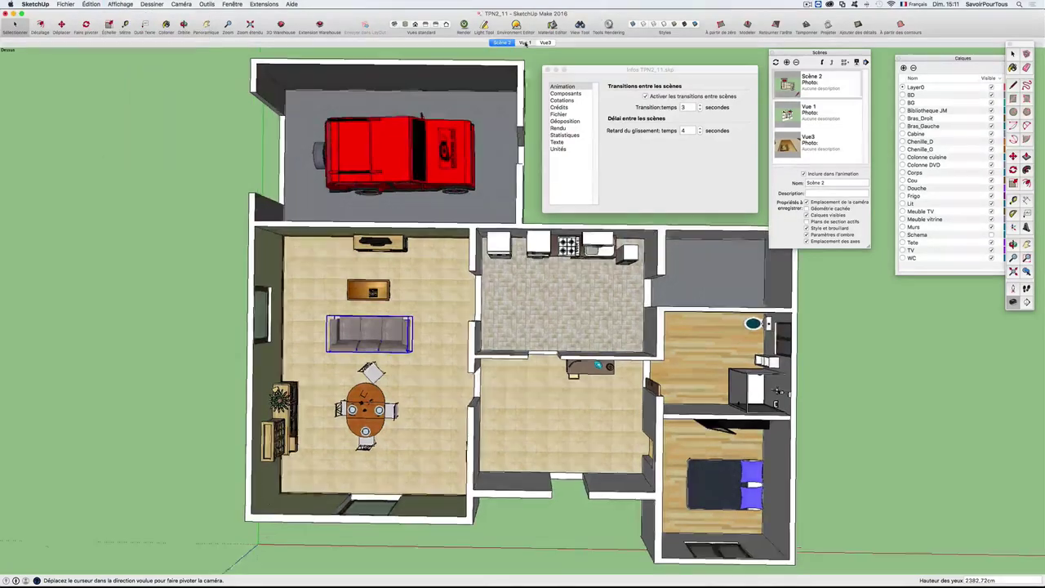
{"action": "left_click", "coordinate": [503, 42]}
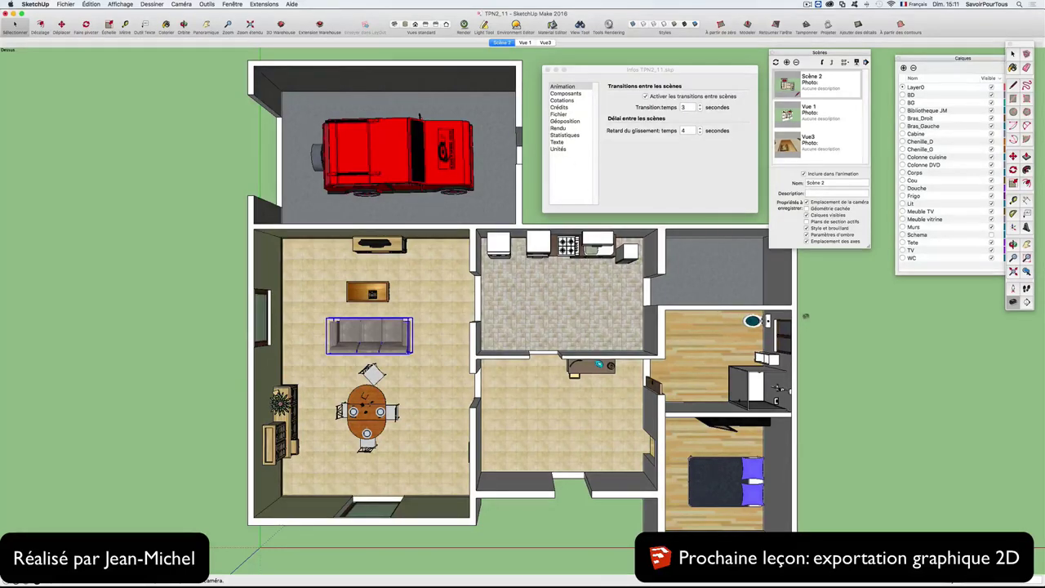
Orbit from the floor plan to a tilted 3D view of the apartment.
{"action": "mouse_move", "coordinate": [806, 316]}
{"action": "middle_mouse_down"}
{"action": "mouse_move", "coordinate": [730, 237]}
{"action": "mouse_move", "coordinate": [651, 256]}
{"action": "mouse_move", "coordinate": [457, 205]}
{"action": "middle_mouse_up"}
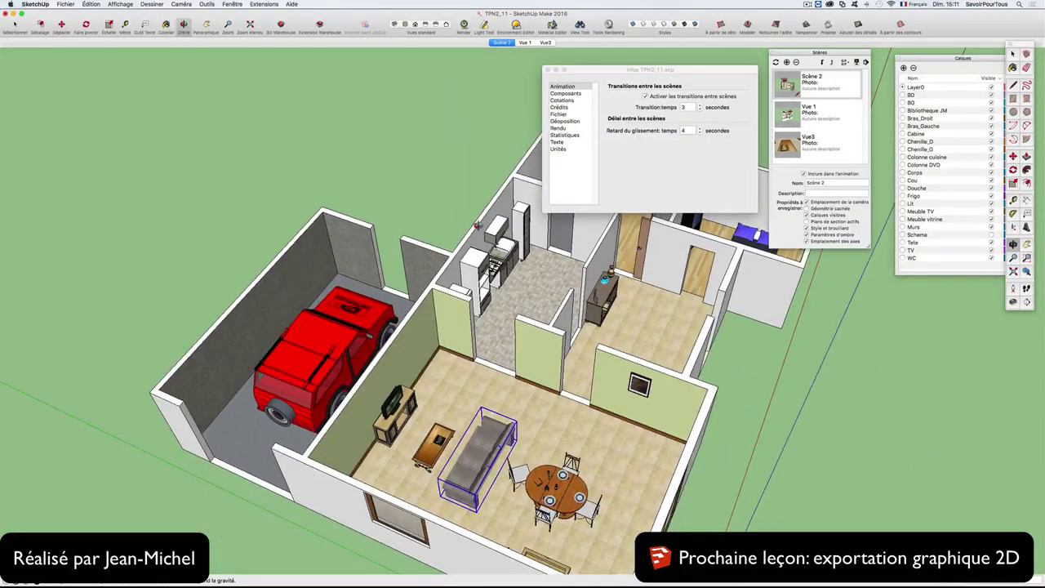